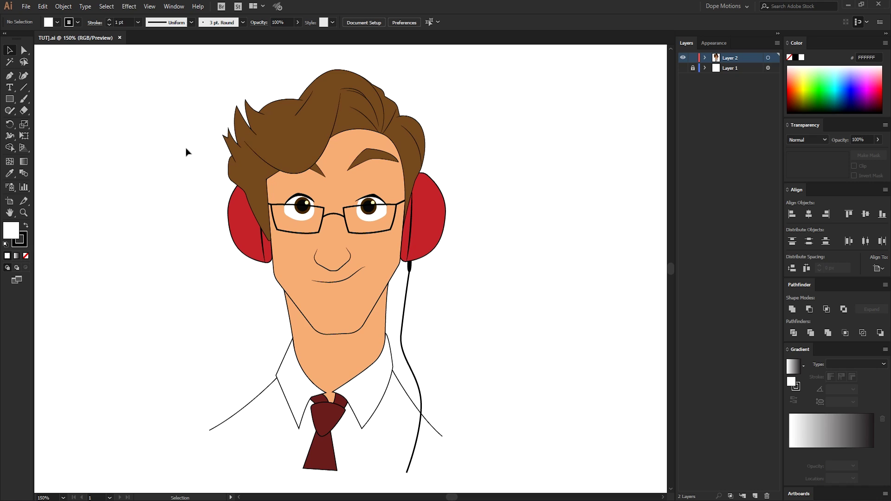
Step: Alt-drag a copy of the left ear cup onto the blank canvas left of the face
{"action": "left_click_drag", "start_coordinate": [309, 182], "coordinate": [326, 218]}
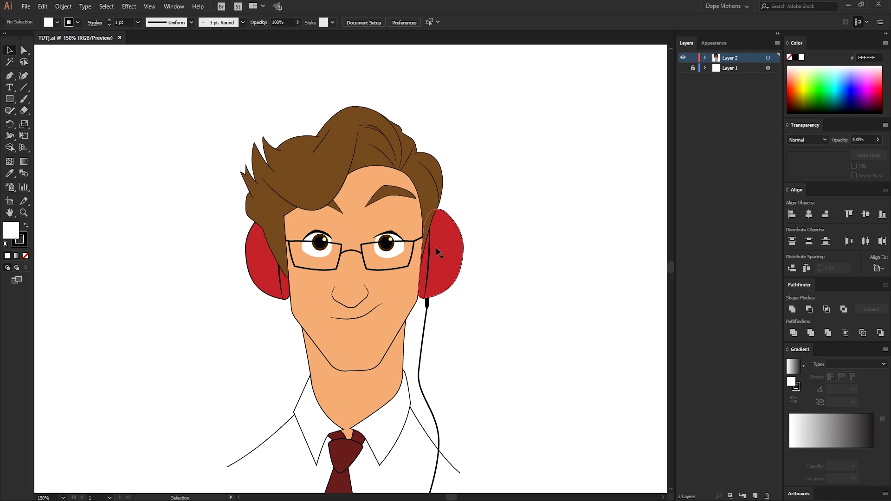
{"action": "left_click", "coordinate": [280, 276]}
{"action": "left_click", "coordinate": [441, 274]}
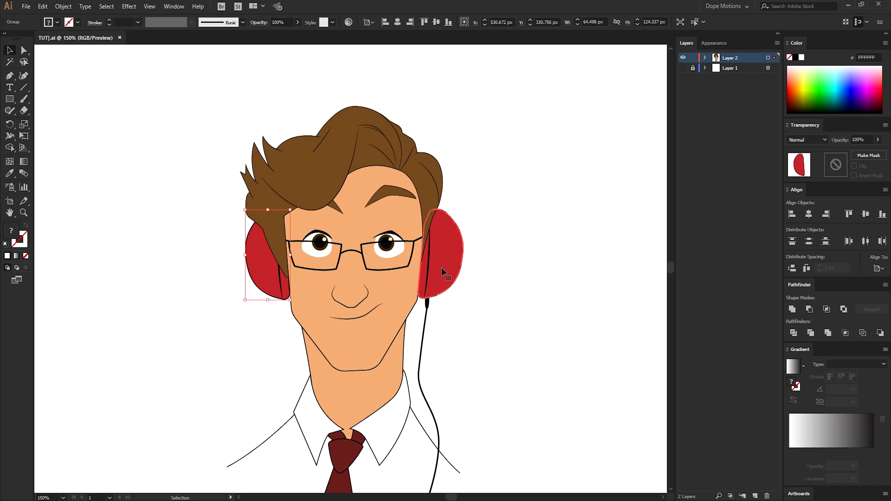
{"action": "left_click", "coordinate": [249, 268]}
{"action": "left_click", "coordinate": [94, 119]}
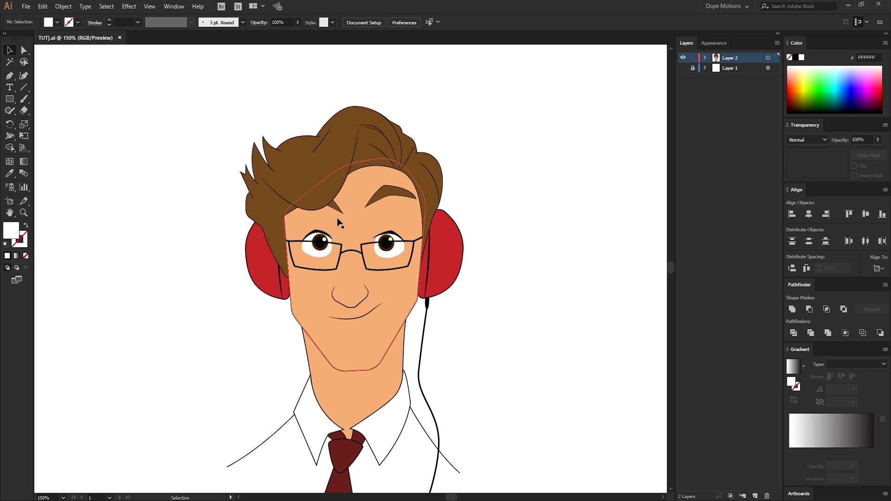
{"action": "left_click", "coordinate": [199, 272], "text": "ctrl"}
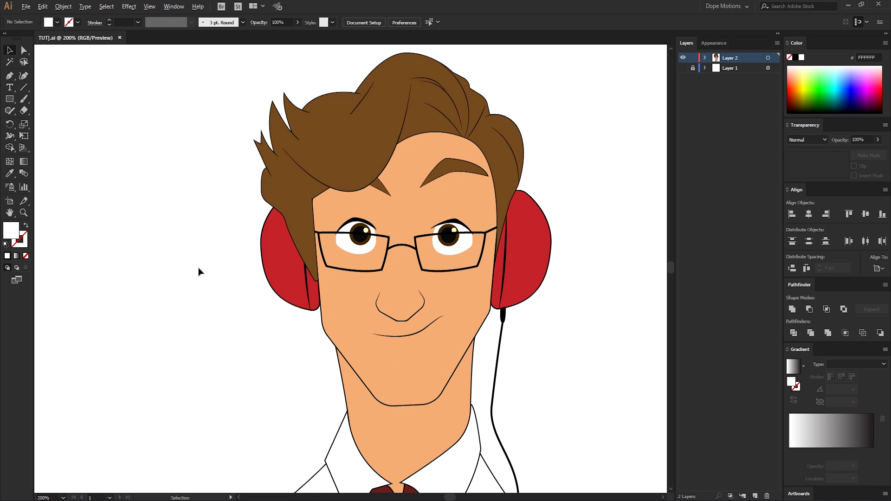
{"action": "left_click_drag", "start_coordinate": [223, 316], "coordinate": [291, 317]}
{"action": "left_click", "coordinate": [352, 264]}
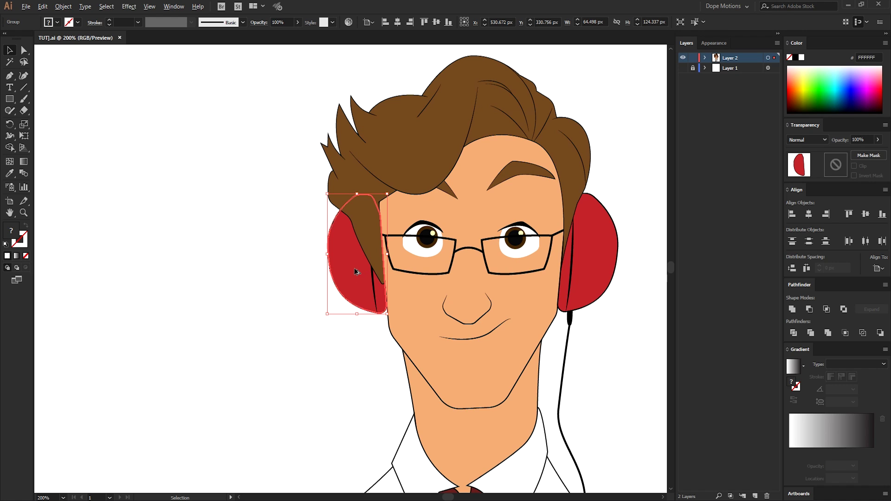
{"action": "left_click_drag", "start_coordinate": [355, 271], "coordinate": [243, 267]}
{"action": "left_click", "coordinate": [155, 244]}
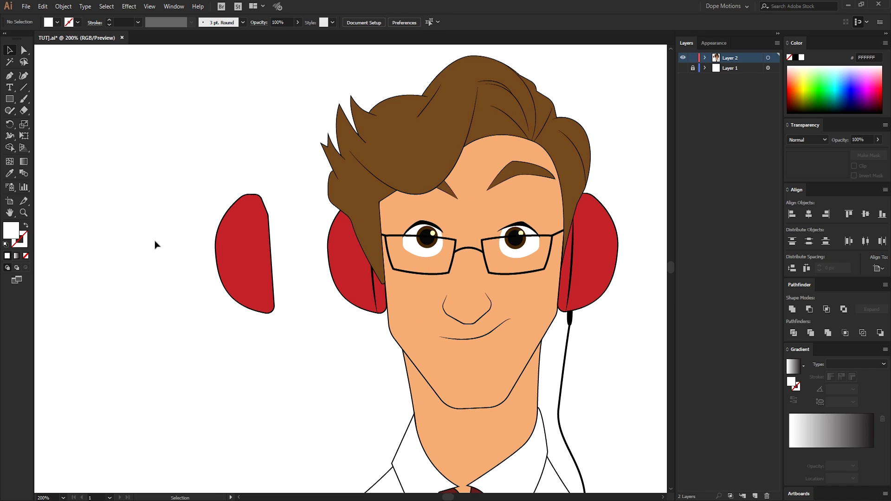
Step: Add a second ear-cup copy offset a few pixels over the first
{"action": "left_click", "coordinate": [249, 243]}
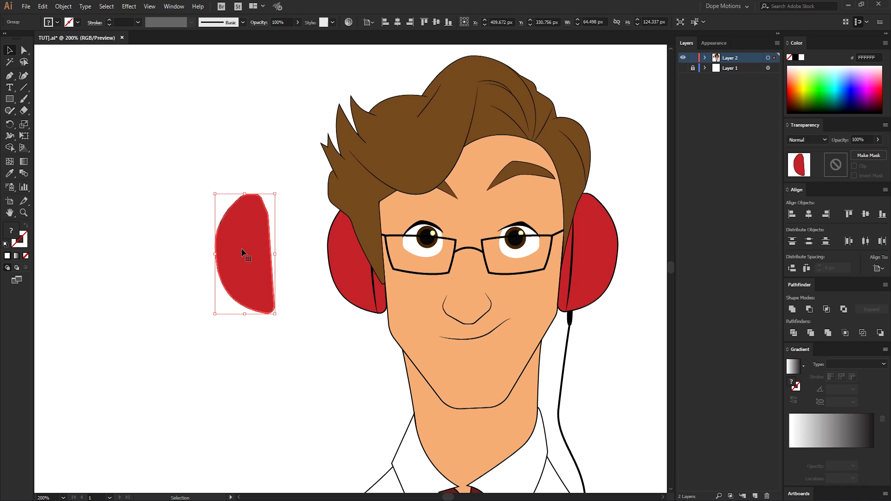
{"action": "left_click_drag", "start_coordinate": [237, 250], "coordinate": [245, 260]}
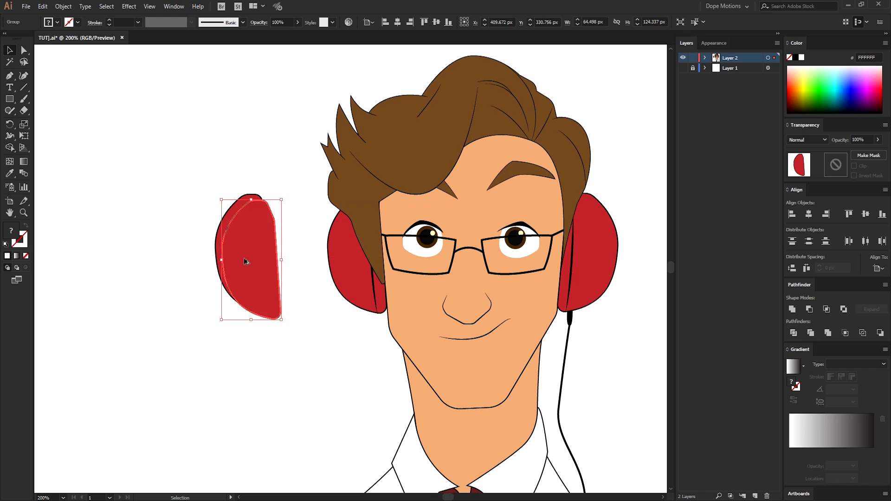
{"action": "left_click", "coordinate": [201, 277]}
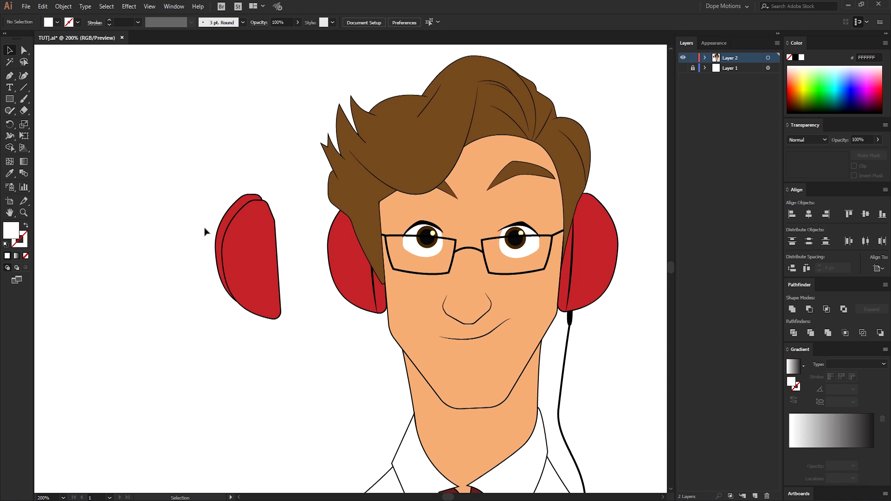
Step: Select both ear-cup copies and apply Pathfinder Minus Front, leaving a thin red crescent
{"action": "left_click_drag", "start_coordinate": [201, 172], "coordinate": [265, 279]}
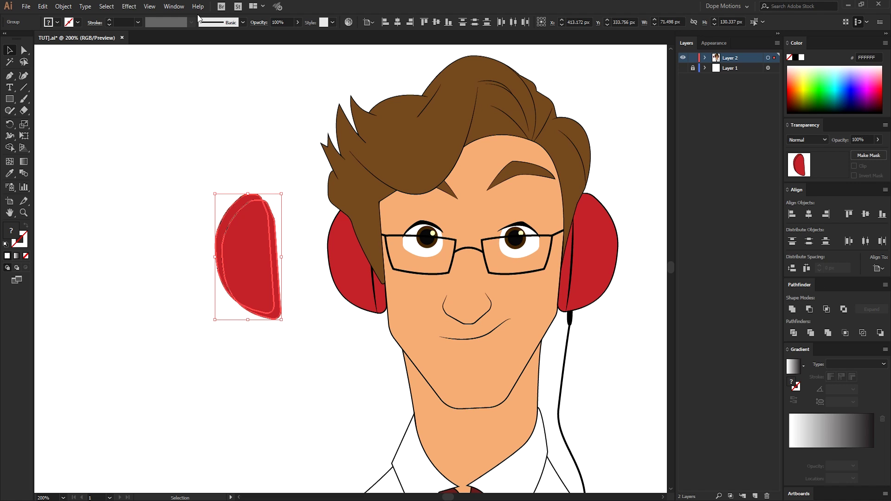
{"action": "left_click", "coordinate": [179, 7]}
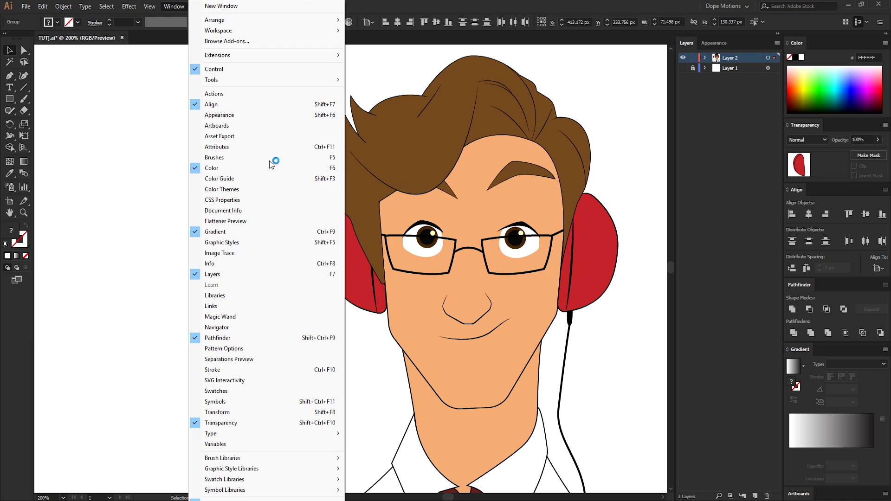
{"action": "left_click", "coordinate": [294, 339]}
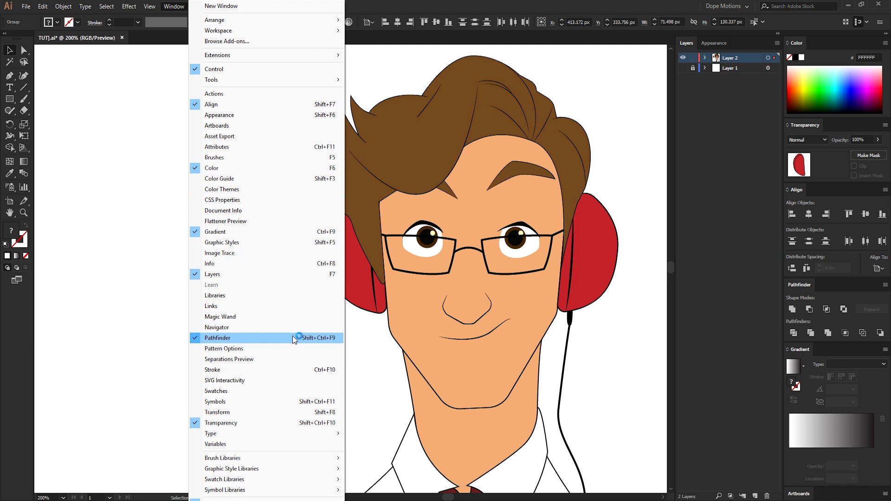
{"action": "left_click", "coordinate": [810, 309]}
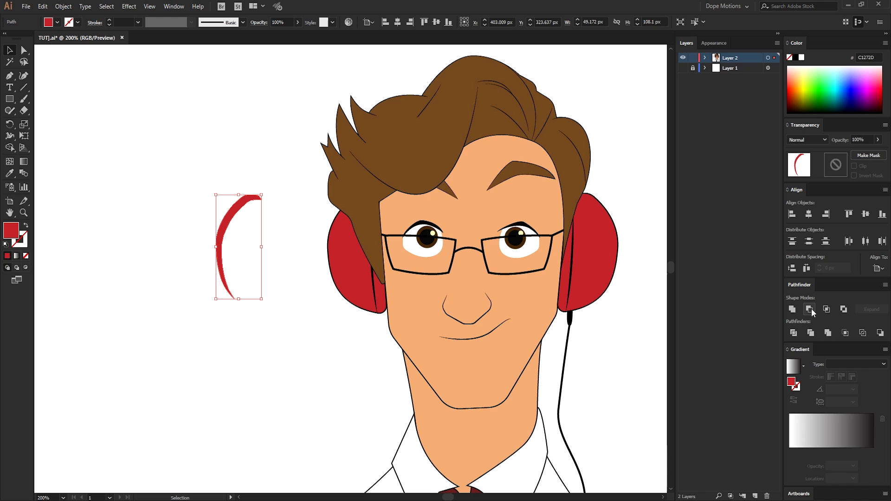
{"action": "left_click", "coordinate": [180, 202]}
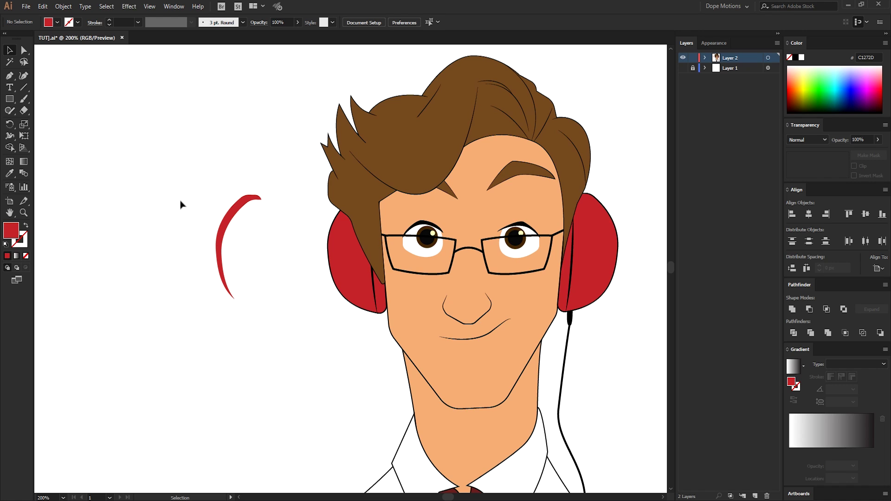
{"action": "left_click", "coordinate": [225, 218]}
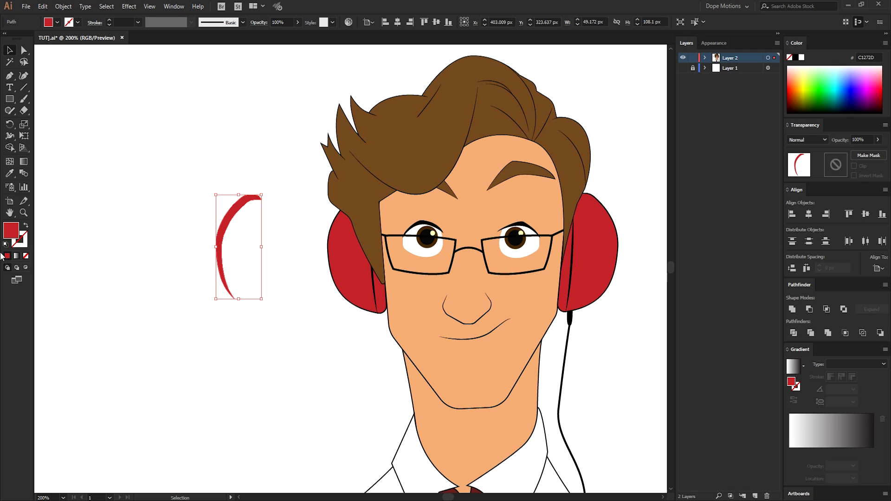
Step: Set the crescent's fill to the brighter red #D8303D
{"action": "double_click", "coordinate": [13, 236]}
{"action": "left_click", "coordinate": [500, 207]}
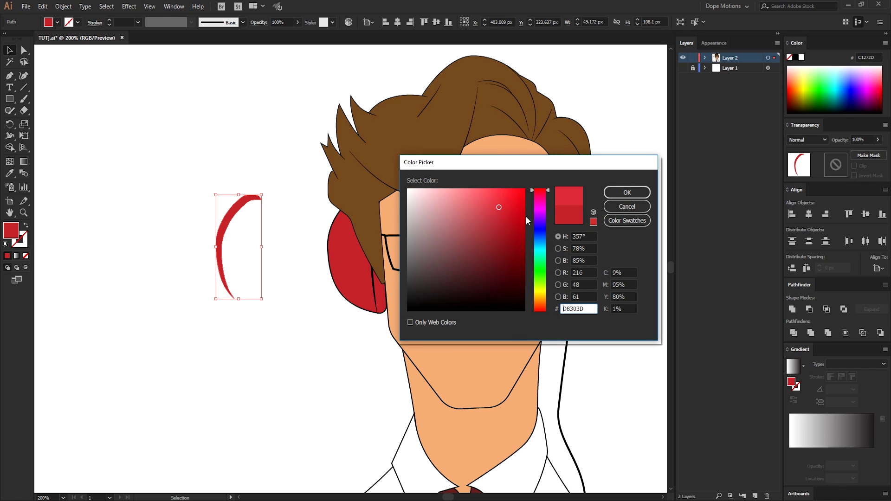
{"action": "left_click", "coordinate": [627, 192]}
Step: Place the crescent along the outer edge of the left ear cup and check its fit
{"action": "left_click_drag", "start_coordinate": [228, 224], "coordinate": [338, 233]}
{"action": "key", "text": "ctrl+shift+a"}
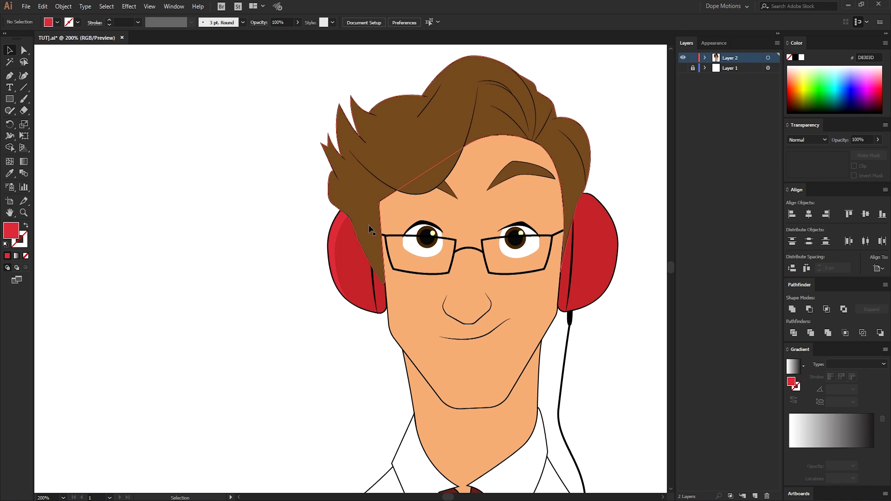
{"action": "scroll", "coordinate": [339, 238], "scroll_direction": "up", "scroll_amount": 3}
{"action": "left_click", "coordinate": [332, 244]}
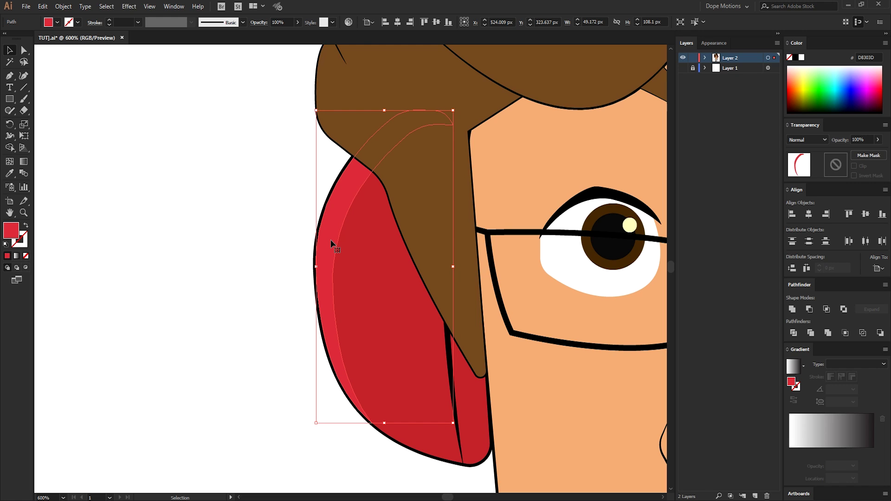
{"action": "left_click", "coordinate": [293, 243]}
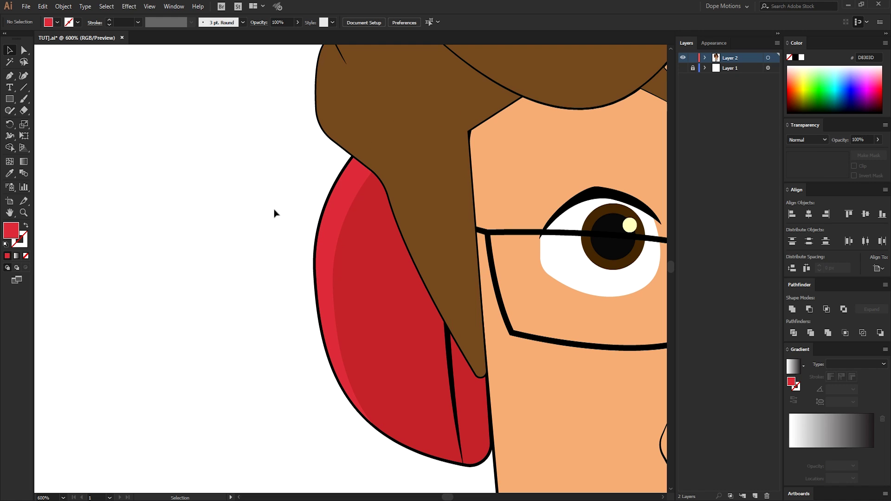
{"action": "scroll", "coordinate": [274, 213], "scroll_direction": "down", "scroll_amount": 3}
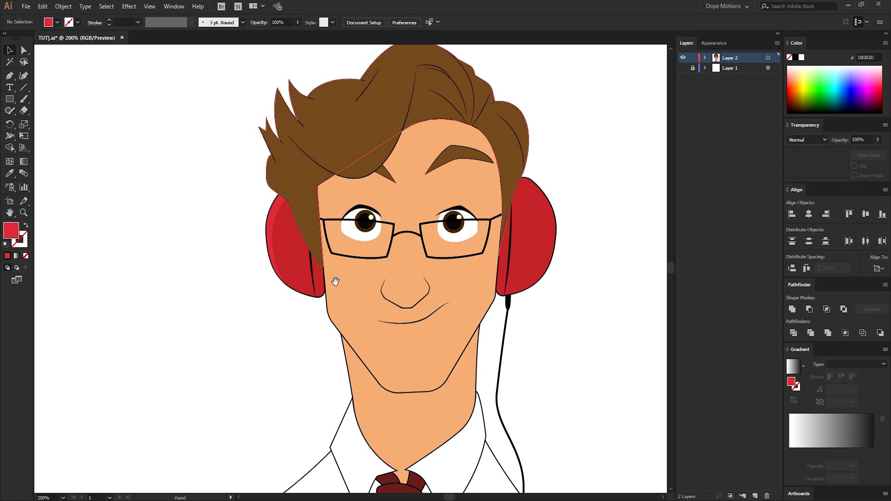
Step: Duplicate the right ear cup onto blank canvas, plus a slightly offset second copy
{"action": "left_click_drag", "start_coordinate": [166, 302], "coordinate": [103, 316]}
{"action": "scroll", "coordinate": [479, 259], "scroll_direction": "up", "scroll_amount": 1}
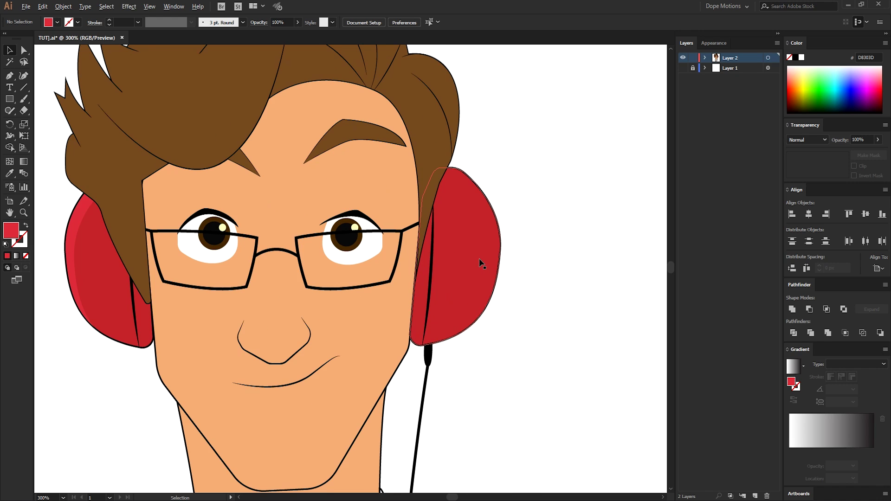
{"action": "left_click_drag", "start_coordinate": [480, 259], "coordinate": [424, 246]}
{"action": "left_click", "coordinate": [417, 248]}
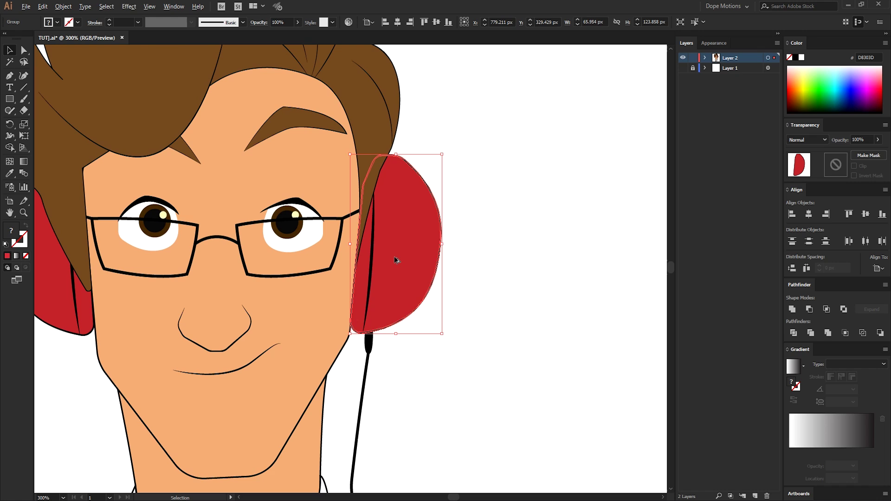
{"action": "left_click_drag", "start_coordinate": [395, 260], "coordinate": [413, 267]}
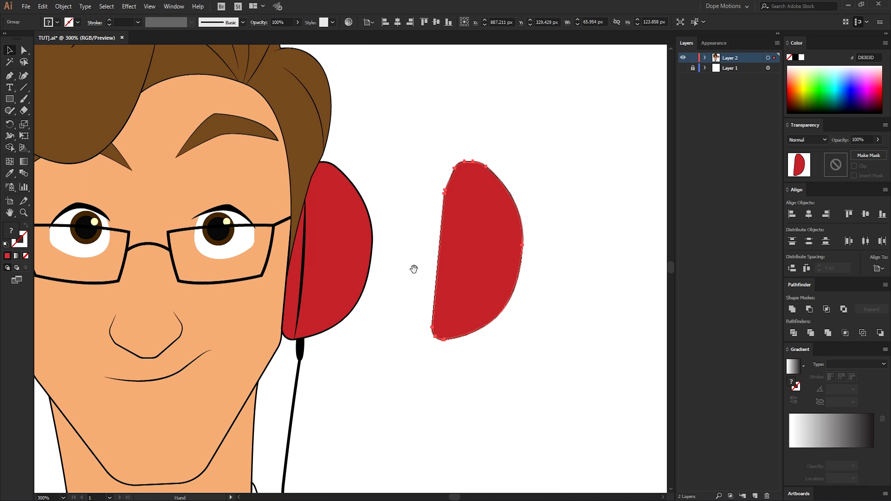
{"action": "left_click_drag", "start_coordinate": [484, 272], "coordinate": [483, 260]}
Step: Undo an accidental reshape and select both overlapping right ear-cup copies
{"action": "left_click_drag", "start_coordinate": [425, 151], "coordinate": [510, 253]}
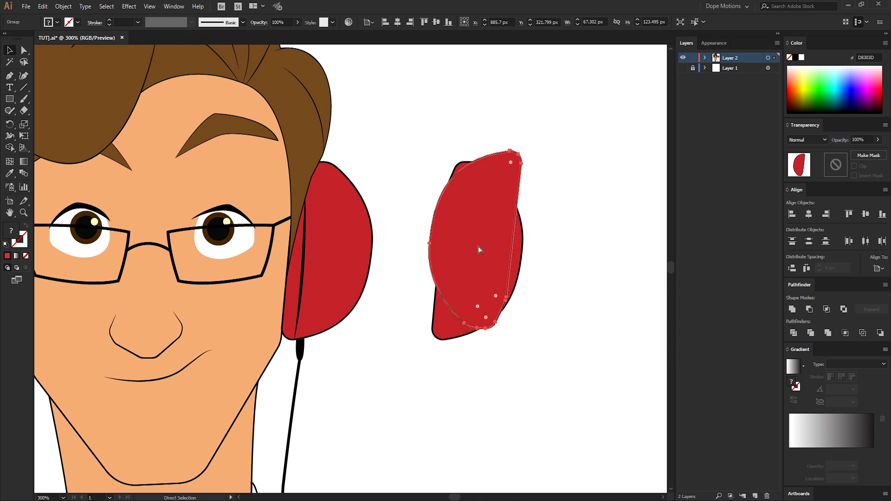
{"action": "key", "text": "ctrl+z"}
{"action": "key", "text": "v"}
{"action": "left_click_drag", "start_coordinate": [405, 82], "coordinate": [535, 342]}
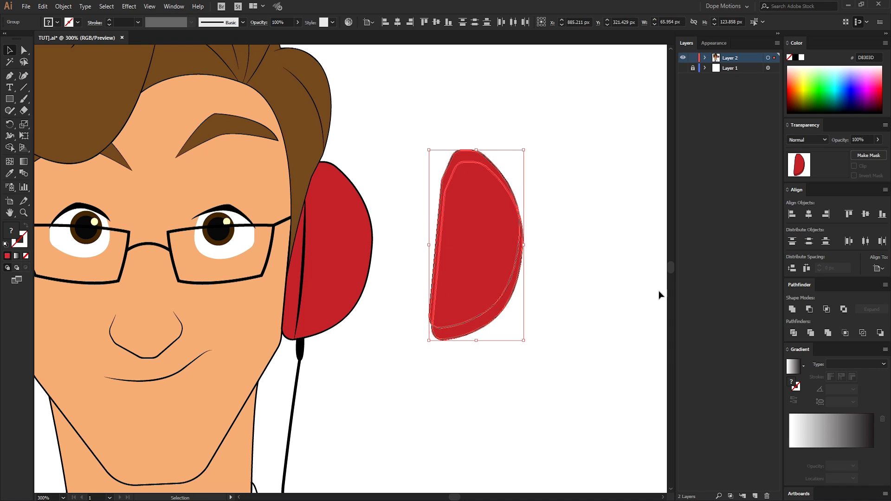
Step: Apply Minus Front to the copies and fill the resulting crescent with darker red AD2832
{"action": "left_click", "coordinate": [810, 309]}
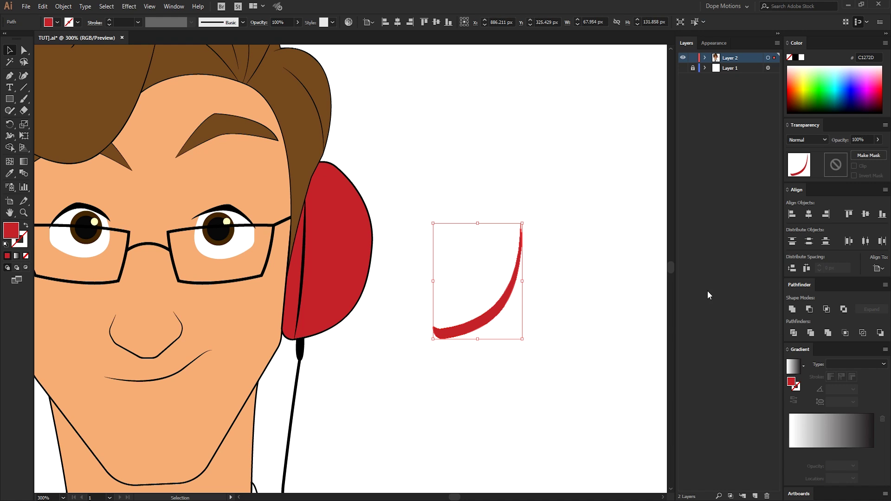
{"action": "scroll", "coordinate": [177, 299], "scroll_direction": "down", "scroll_amount": 1}
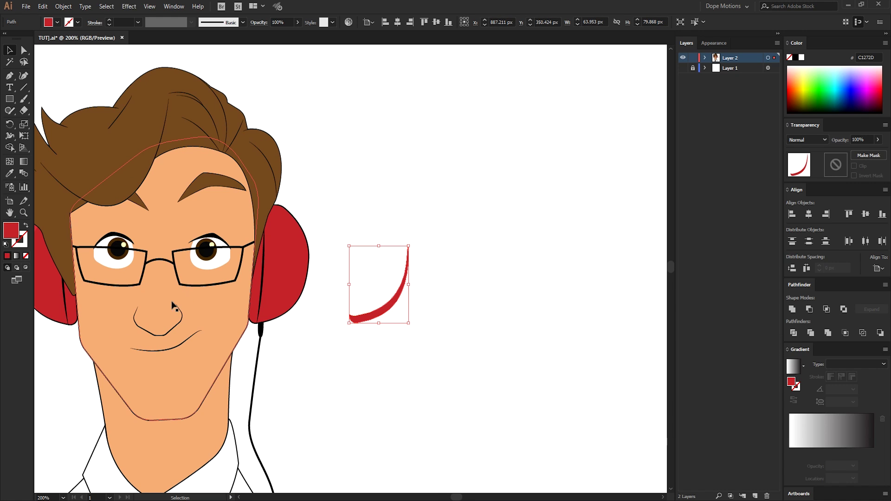
{"action": "double_click", "coordinate": [11, 231]}
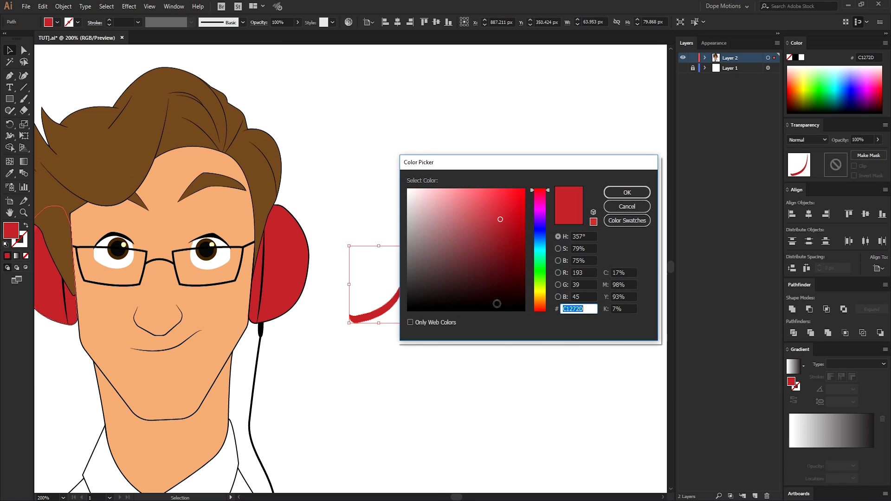
{"action": "left_click", "coordinate": [498, 232]}
{"action": "left_click", "coordinate": [628, 192]}
Step: Position the dark crescent along the right ear cup's lower edge as a shadow
{"action": "left_click_drag", "start_coordinate": [382, 323], "coordinate": [363, 340]}
{"action": "left_click", "coordinate": [376, 353]}
{"action": "scroll", "coordinate": [373, 346], "scroll_direction": "up", "scroll_amount": 2}
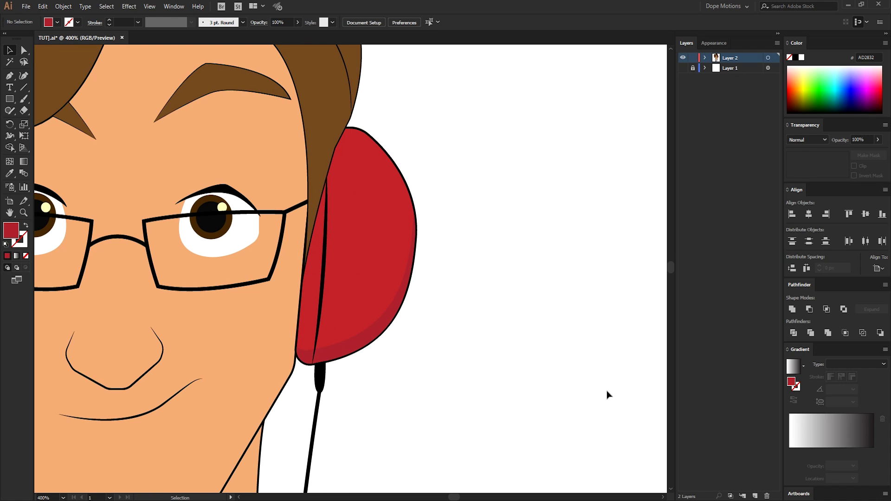
{"action": "scroll", "coordinate": [479, 343], "scroll_direction": "down", "scroll_amount": 2}
{"action": "left_click_drag", "start_coordinate": [412, 378], "coordinate": [459, 364]}
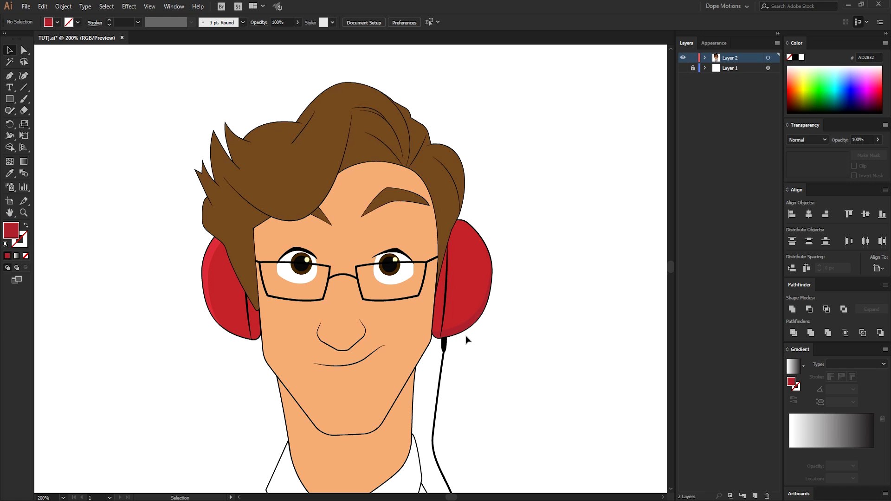
Step: Duplicate the tie beside the figure, plus a second copy offset slightly left
{"action": "scroll", "coordinate": [457, 348], "scroll_direction": "down", "scroll_amount": 2}
{"action": "scroll", "coordinate": [422, 302], "scroll_direction": "down", "scroll_amount": 3}
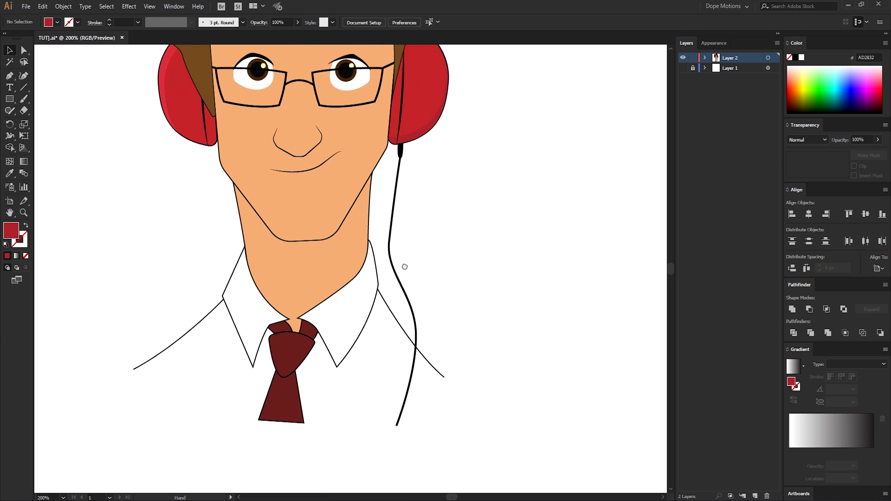
{"action": "left_click", "coordinate": [297, 357]}
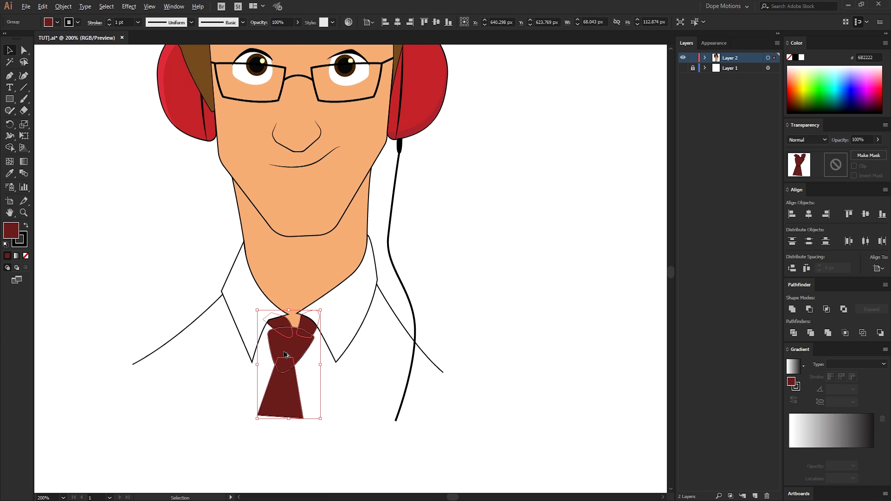
{"action": "left_click_drag", "start_coordinate": [286, 353], "coordinate": [499, 353]}
{"action": "left_click_drag", "start_coordinate": [572, 360], "coordinate": [494, 356]}
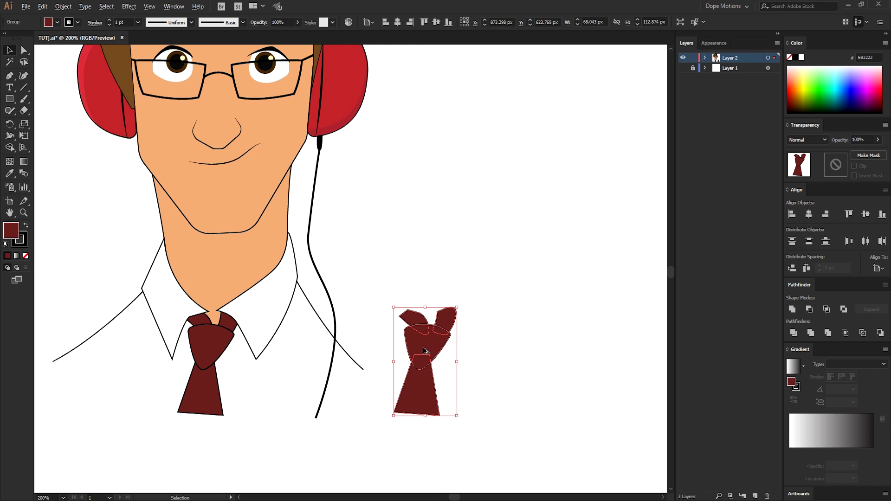
{"action": "left_click_drag", "start_coordinate": [425, 351], "coordinate": [420, 352]}
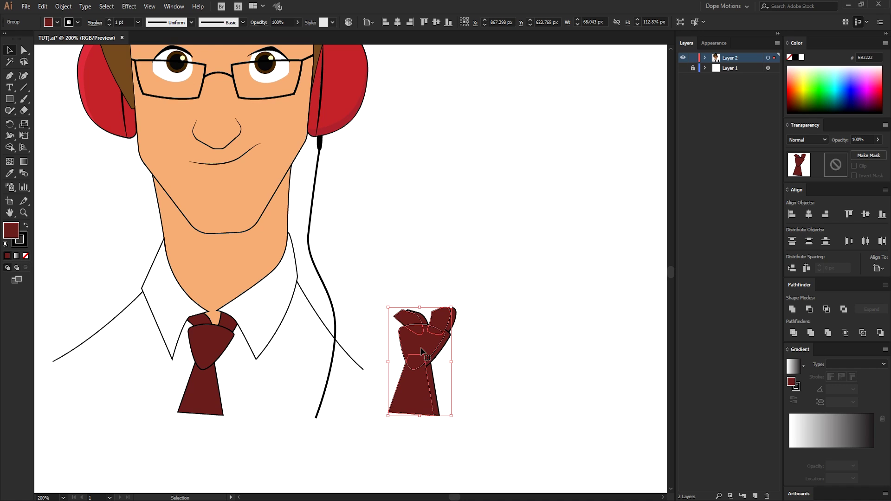
Step: Undo a Minus Front attempt and merge the tie copy's pieces with Pathfinder Unite
{"action": "left_click", "coordinate": [523, 351]}
{"action": "left_click_drag", "start_coordinate": [414, 285], "coordinate": [455, 358]}
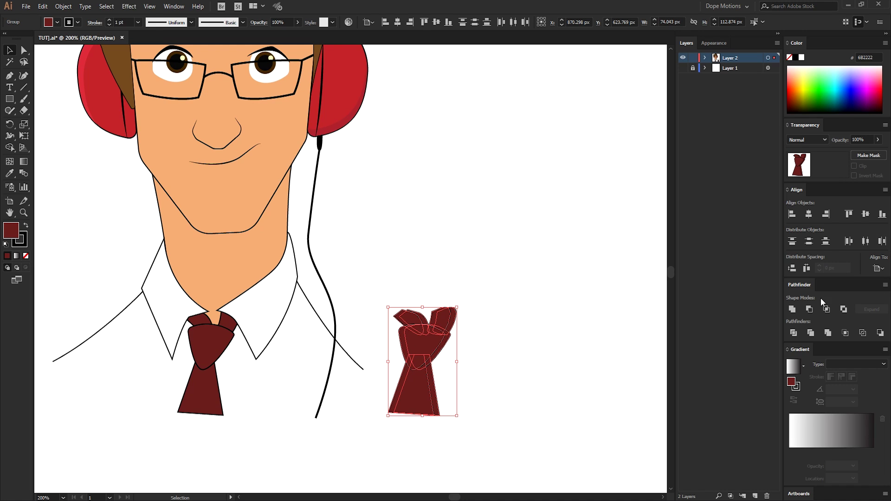
{"action": "left_click", "coordinate": [809, 309]}
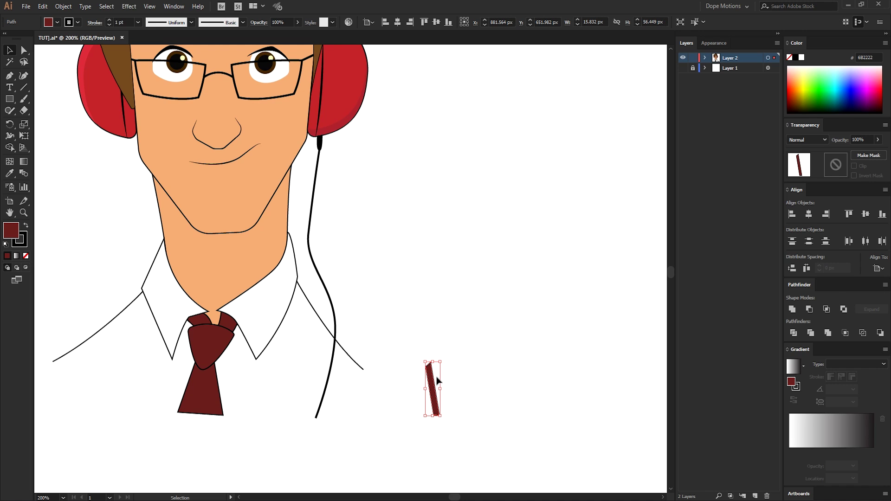
{"action": "key", "text": "ctrl+z"}
{"action": "key", "text": "a"}
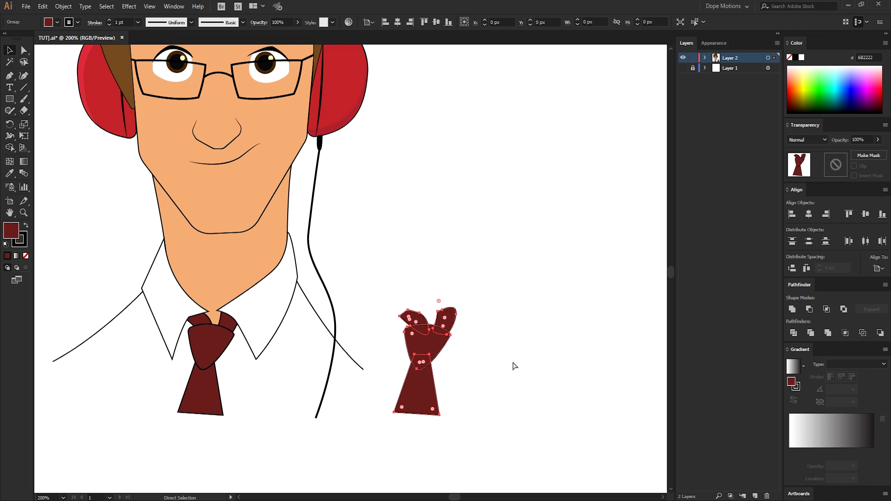
{"action": "key", "text": "v"}
{"action": "left_click", "coordinate": [410, 294]}
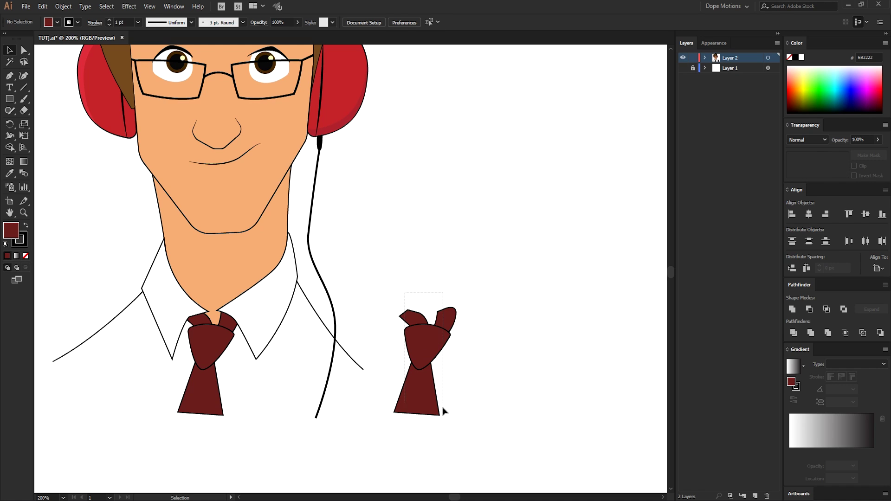
{"action": "left_click", "coordinate": [403, 325]}
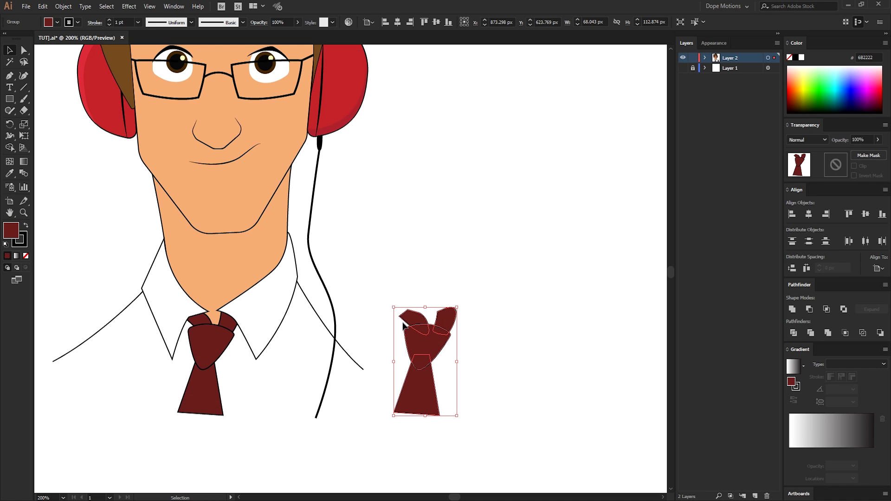
{"action": "left_click", "coordinate": [793, 309]}
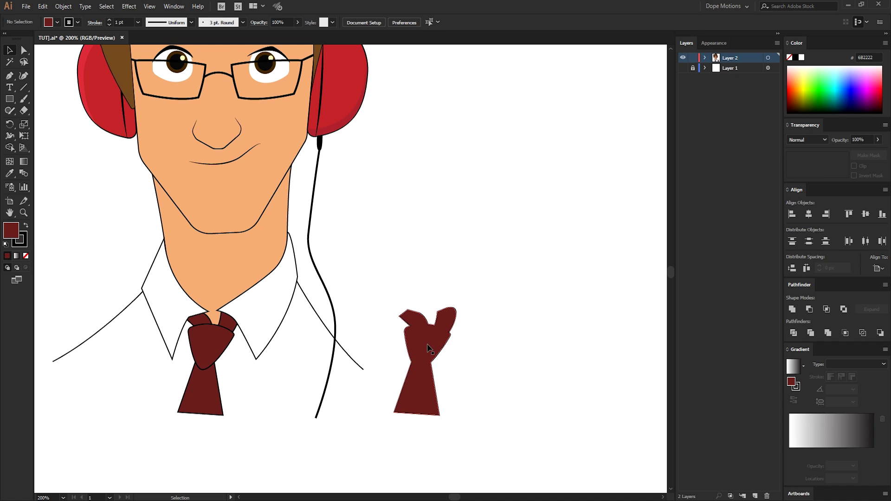
Step: Make a left-offset tie copy and subtract it with Minus Front, leaving a thin sliver
{"action": "left_click_drag", "start_coordinate": [429, 353], "coordinate": [424, 353]}
{"action": "left_click_drag", "start_coordinate": [417, 284], "coordinate": [454, 359]}
{"action": "left_click", "coordinate": [809, 309]}
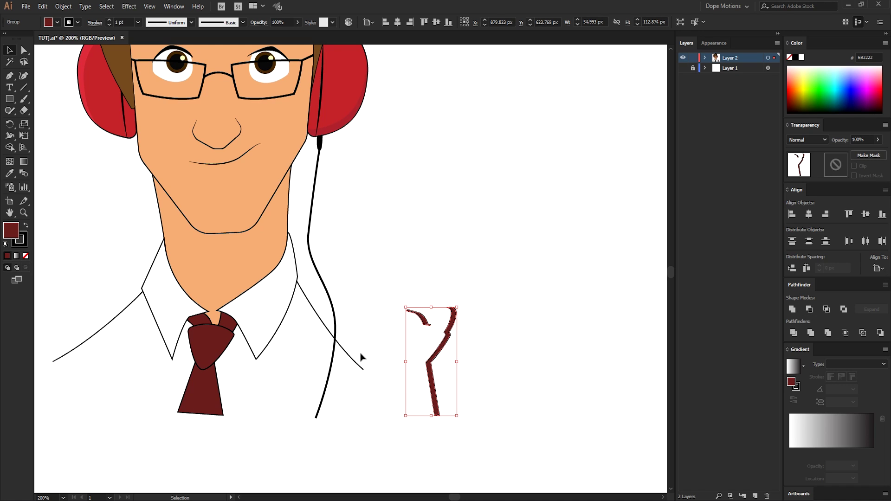
Step: Give the sliver no stroke and a 511B1B fill, then drag it onto the tie
{"action": "left_click", "coordinate": [26, 256]}
{"action": "double_click", "coordinate": [14, 231]}
{"action": "left_click", "coordinate": [487, 271]}
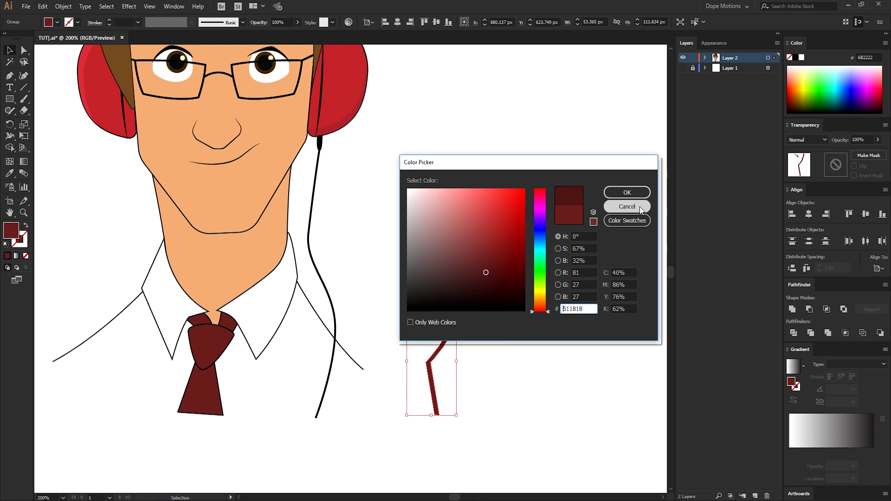
{"action": "left_click", "coordinate": [638, 196]}
{"action": "left_click_drag", "start_coordinate": [428, 366], "coordinate": [214, 375]}
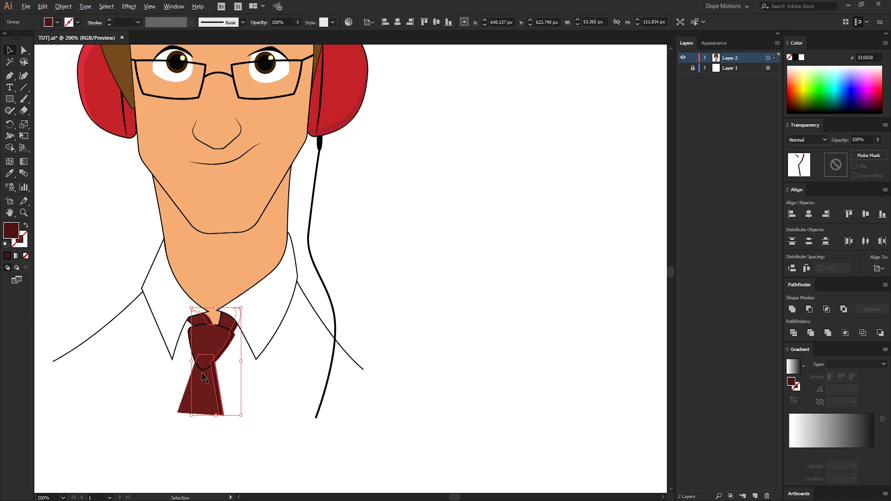
Step: Nudge the tie shadow sliver one pixel left with the arrow keys to fit the tie's edge
{"action": "scroll", "coordinate": [211, 375], "scroll_direction": "up", "scroll_amount": 3}
{"action": "left_click_drag", "start_coordinate": [265, 325], "coordinate": [348, 310]}
{"action": "key", "text": "space"}
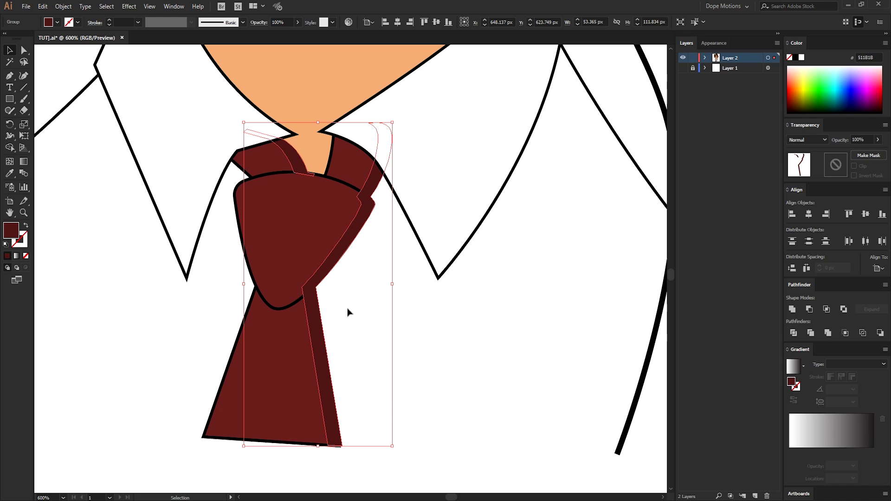
{"action": "key", "text": "Left"}
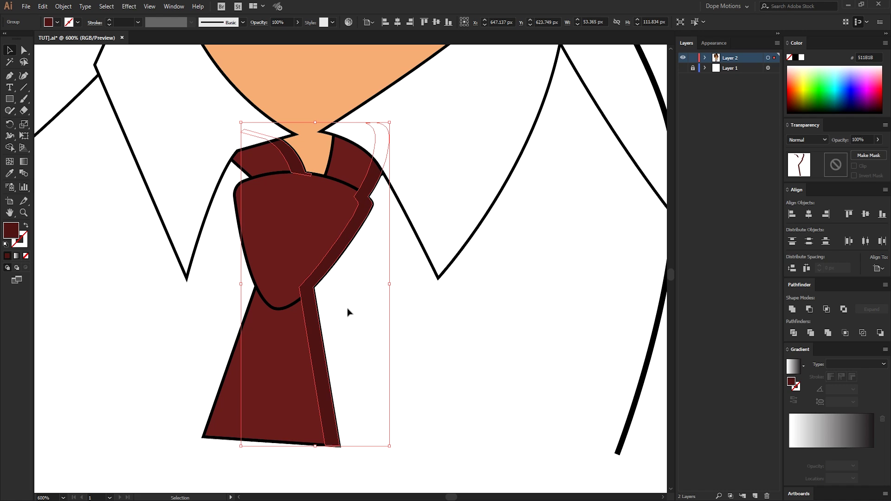
{"action": "key", "text": "Left"}
{"action": "key", "text": "Down"}
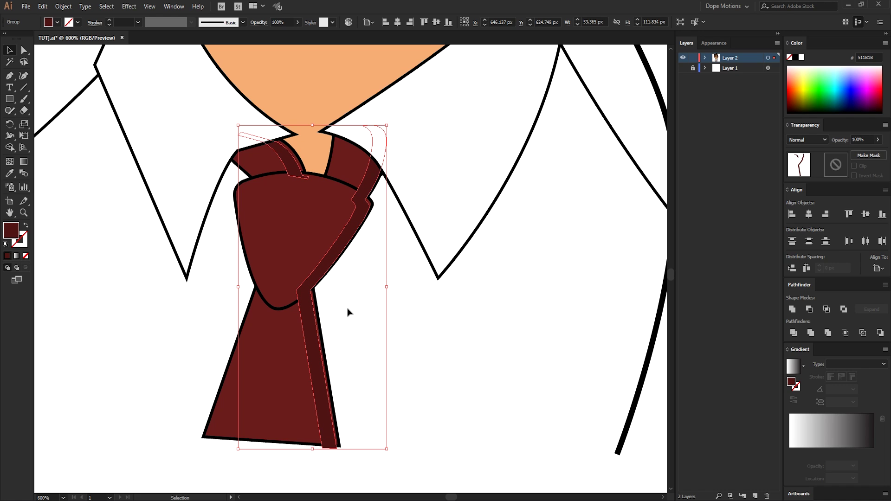
{"action": "key", "text": "Up"}
{"action": "key", "text": "Right"}
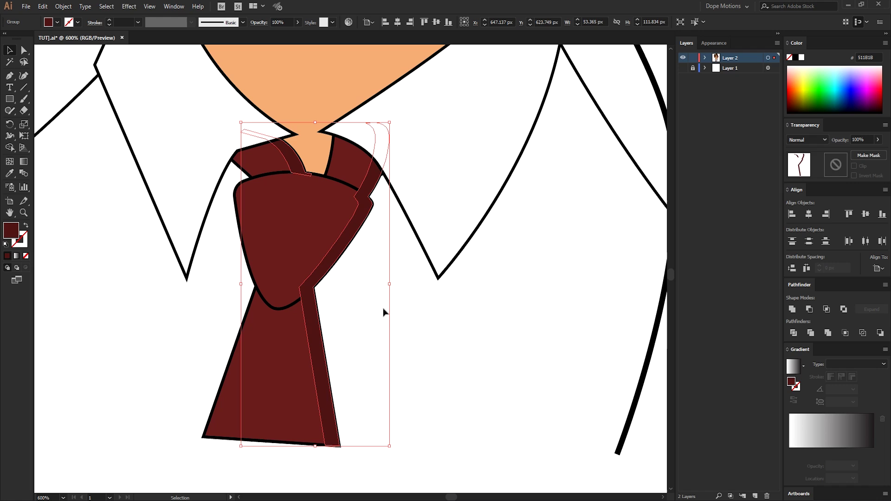
{"action": "left_click", "coordinate": [424, 271]}
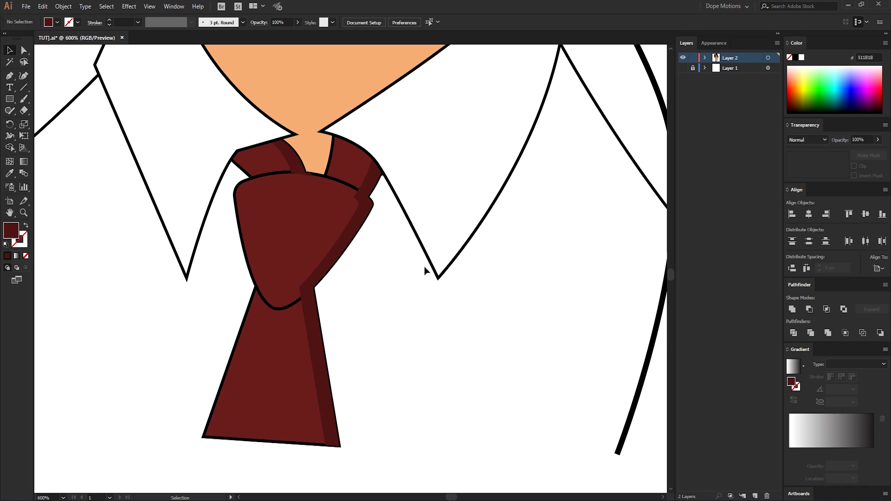
Step: Set the tie shadow's Transparency blending mode to Darken
{"action": "scroll", "coordinate": [309, 295], "scroll_direction": "up", "scroll_amount": 2}
{"action": "left_click", "coordinate": [309, 295]}
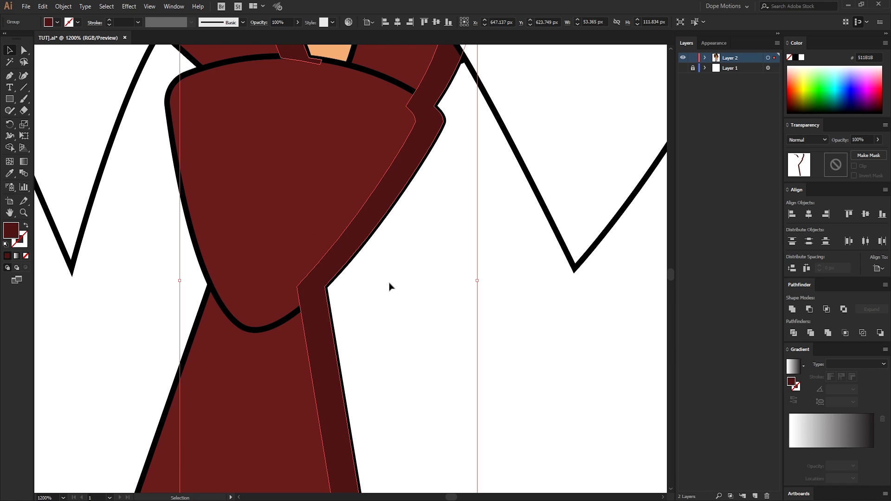
{"action": "left_click", "coordinate": [428, 294]}
{"action": "left_click", "coordinate": [314, 316]}
{"action": "left_click", "coordinate": [817, 138]}
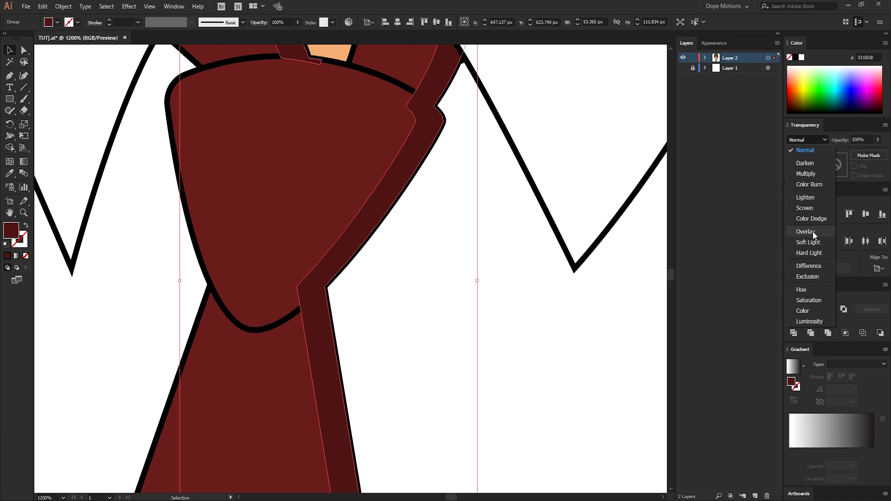
{"action": "left_click", "coordinate": [809, 167]}
{"action": "left_click", "coordinate": [485, 318]}
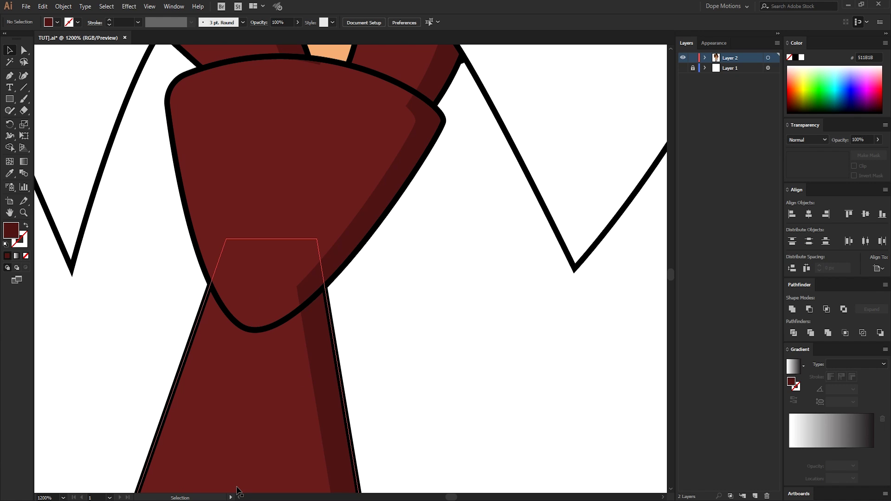
{"action": "scroll", "coordinate": [406, 300], "scroll_direction": "up", "scroll_amount": 3}
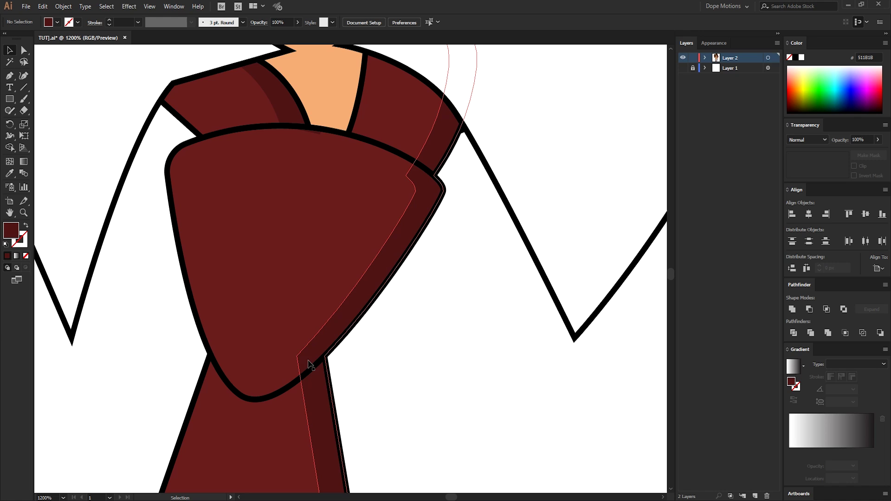
{"action": "scroll", "coordinate": [303, 365], "scroll_direction": "up", "scroll_amount": 2}
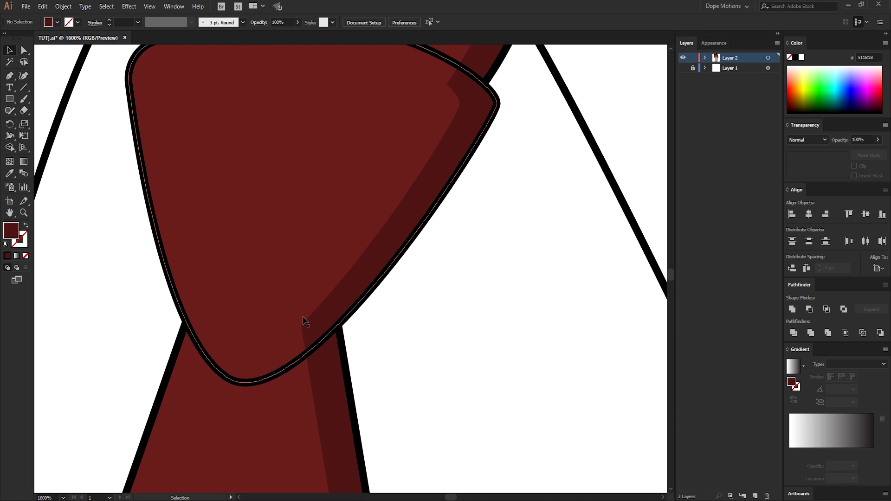
Step: Round the shadow's corner at the bottom of the tie knot with the live-corner widget
{"action": "left_click", "coordinate": [324, 329]}
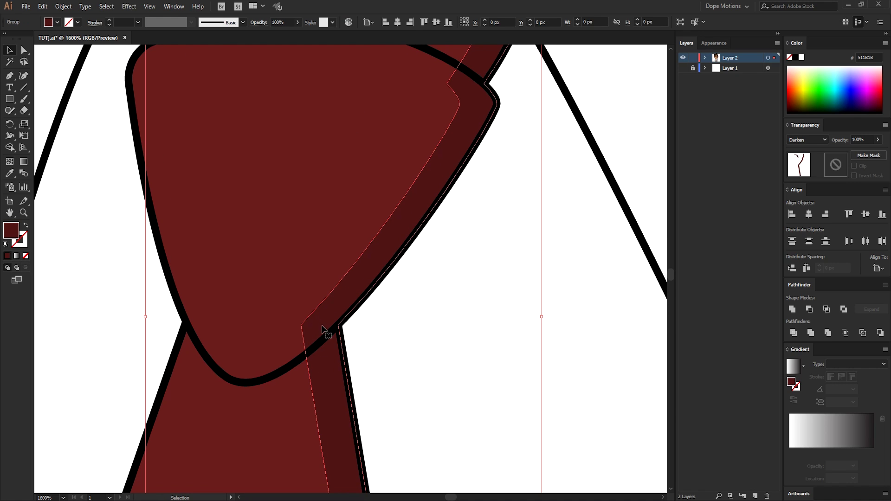
{"action": "left_click", "coordinate": [24, 50]}
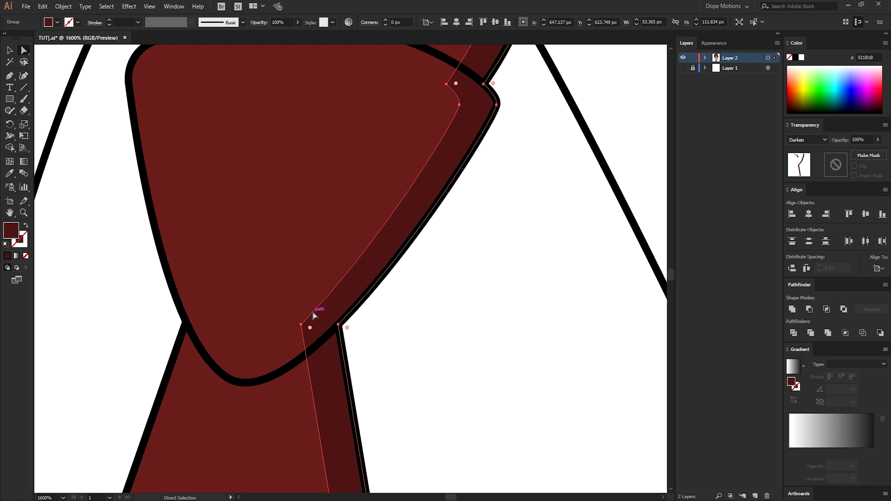
{"action": "left_click", "coordinate": [301, 325]}
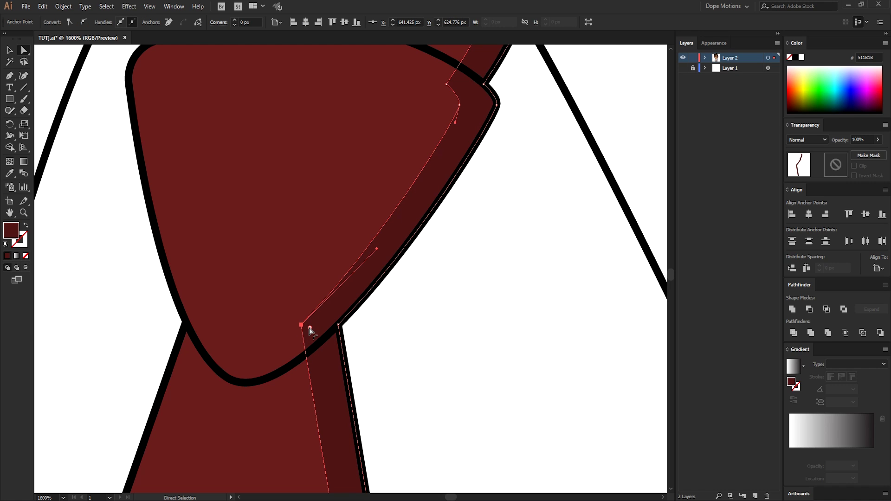
{"action": "left_click_drag", "start_coordinate": [310, 327], "coordinate": [386, 346]}
Step: Reshape the upper shadow corner beside the collar and tuck its point into the collar notch
{"action": "left_click_drag", "start_coordinate": [435, 270], "coordinate": [408, 386]}
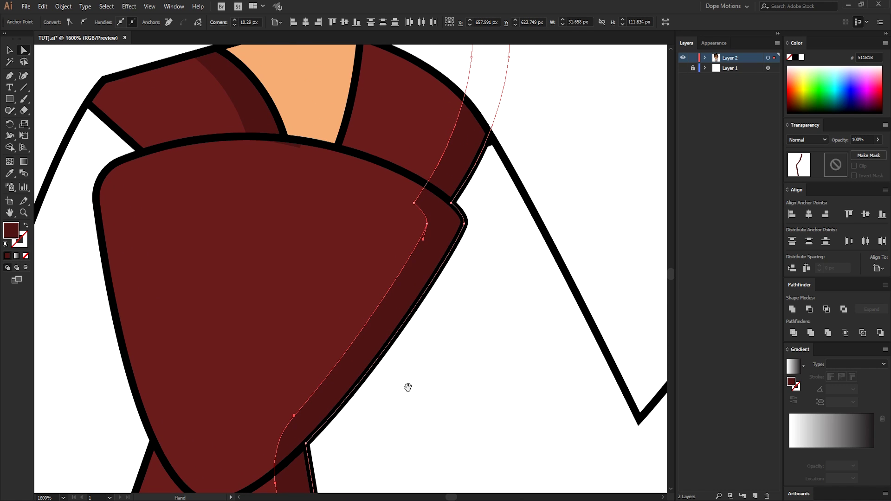
{"action": "left_click", "coordinate": [413, 205]}
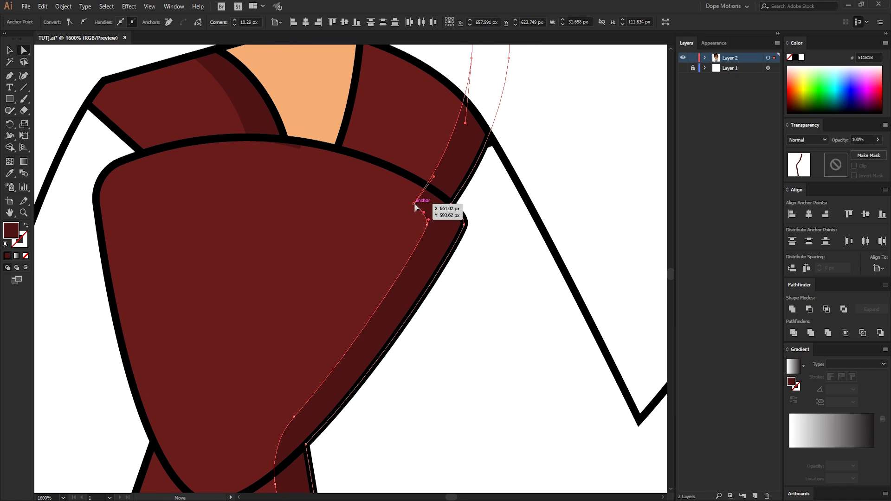
{"action": "left_click_drag", "start_coordinate": [423, 202], "coordinate": [445, 202]}
{"action": "left_click", "coordinate": [472, 259]}
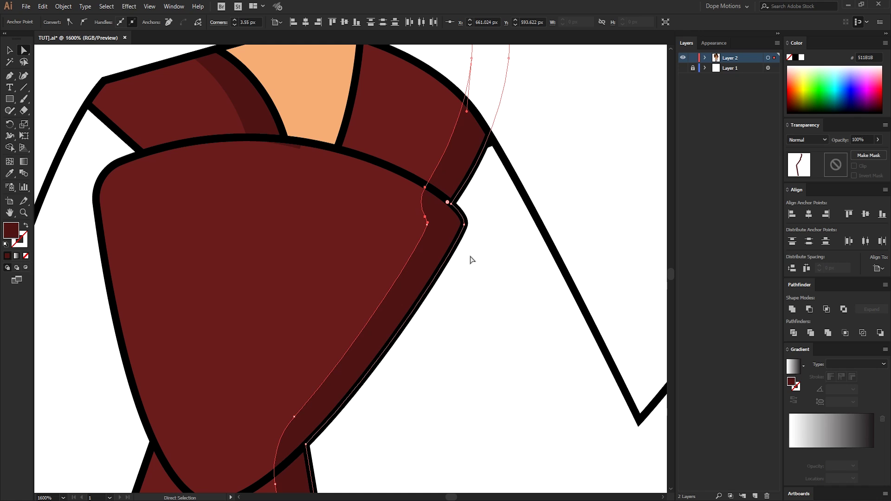
{"action": "key", "text": "space"}
{"action": "left_click_drag", "start_coordinate": [318, 243], "coordinate": [356, 284]}
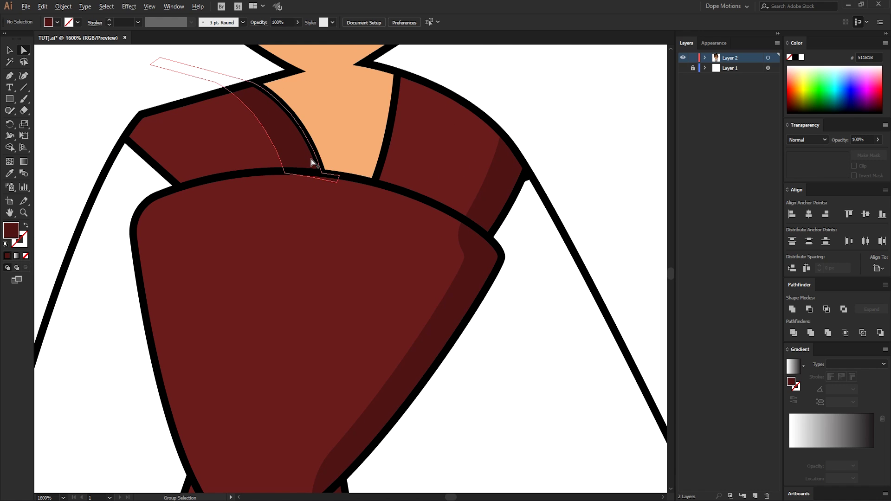
{"action": "scroll", "coordinate": [311, 159], "scroll_direction": "up", "scroll_amount": 2}
{"action": "mouse_move", "coordinate": [362, 193]}
{"action": "left_mouse_down"}
{"action": "mouse_move", "coordinate": [368, 200]}
{"action": "mouse_move", "coordinate": [367, 192]}
{"action": "left_mouse_up"}
{"action": "scroll", "coordinate": [392, 211], "scroll_direction": "down", "scroll_amount": 6}
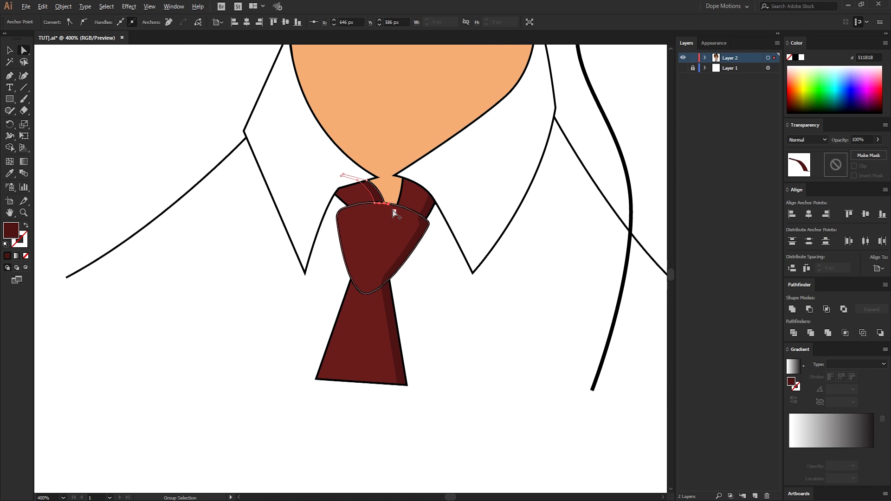
{"action": "scroll", "coordinate": [458, 296], "scroll_direction": "down", "scroll_amount": 2}
Step: Alt-drag a copy of the face shape to the right of the character
{"action": "left_click_drag", "start_coordinate": [461, 303], "coordinate": [408, 368]}
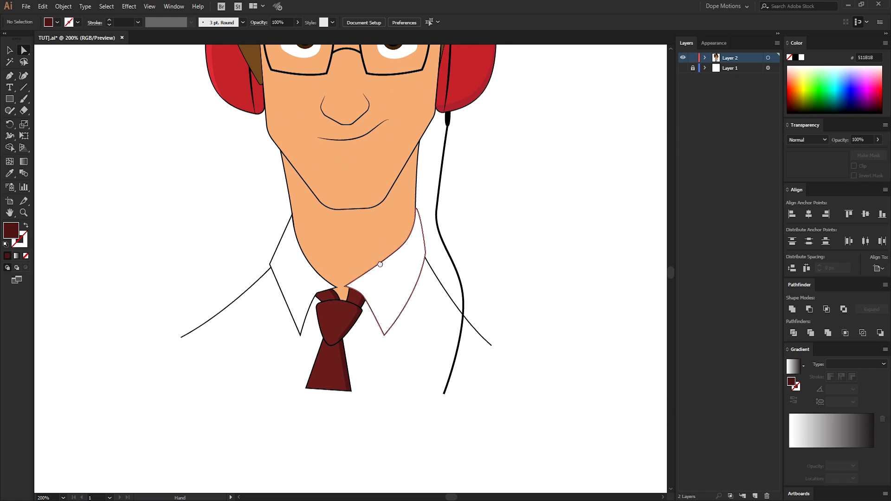
{"action": "scroll", "coordinate": [395, 346], "scroll_direction": "up", "scroll_amount": 3}
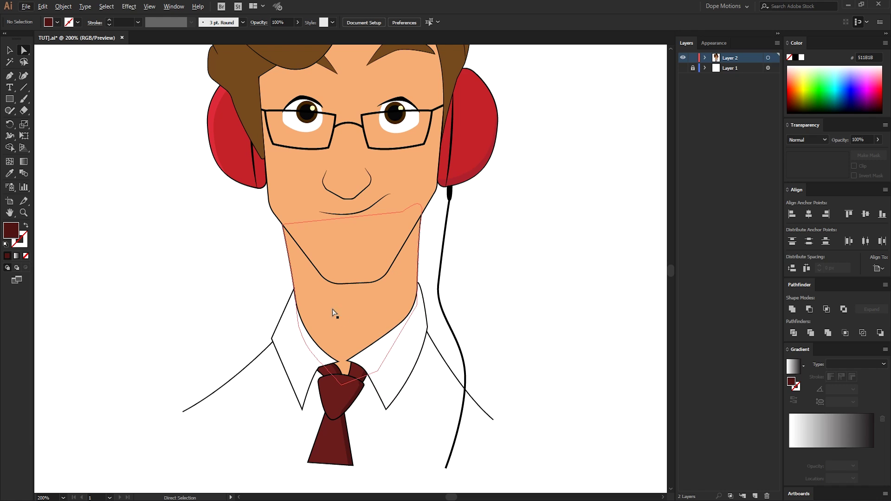
{"action": "scroll", "coordinate": [351, 274], "scroll_direction": "down", "scroll_amount": 1}
{"action": "left_click_drag", "start_coordinate": [354, 231], "coordinate": [345, 295]}
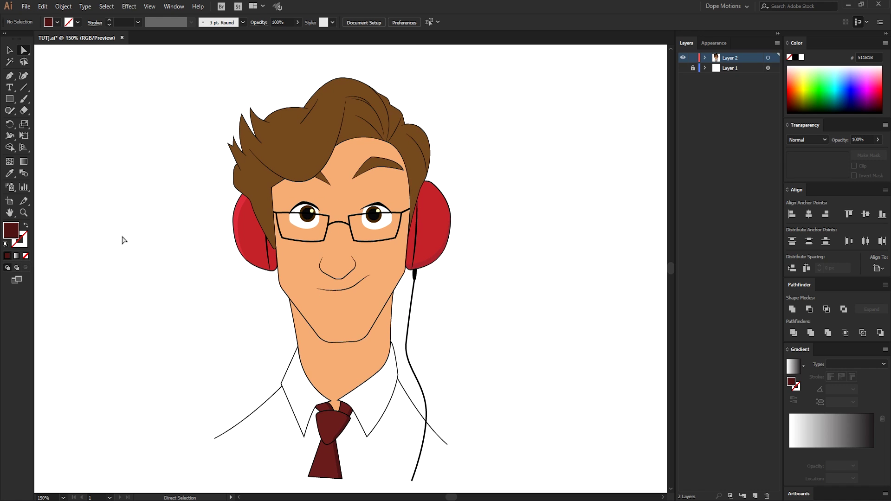
{"action": "left_click", "coordinate": [328, 311]}
{"action": "left_click", "coordinate": [9, 50]}
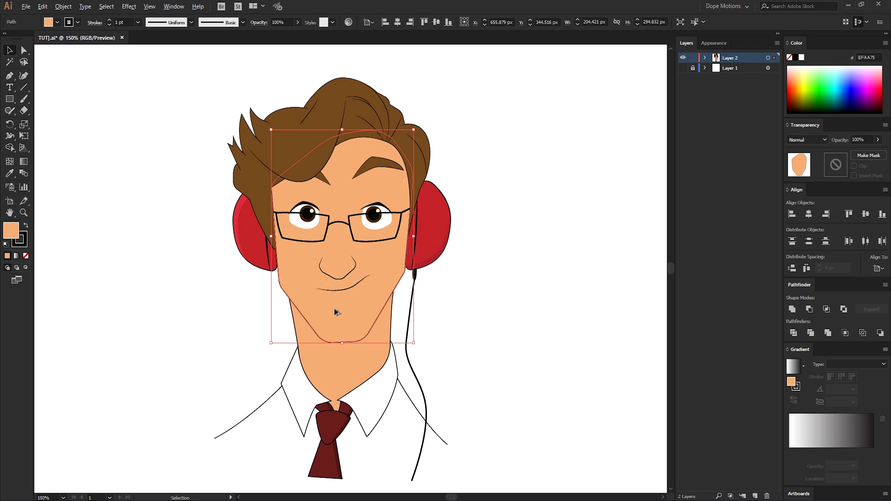
{"action": "left_click", "coordinate": [499, 316]}
{"action": "left_click_drag", "start_coordinate": [348, 315], "coordinate": [537, 313]}
Step: Set the face copy's stroke to 0 pt and duplicate it a few pixels up and left
{"action": "scroll", "coordinate": [538, 320], "scroll_direction": "right", "scroll_amount": 4}
{"action": "left_click", "coordinate": [547, 333]}
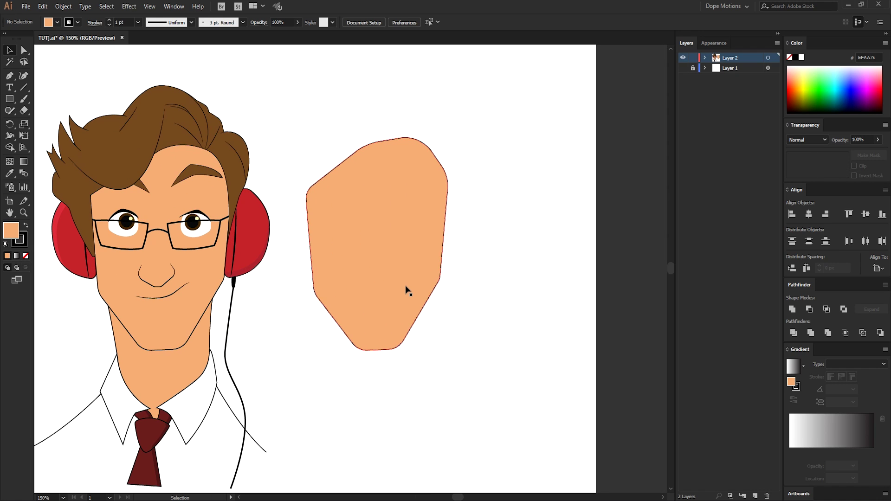
{"action": "left_click", "coordinate": [408, 290]}
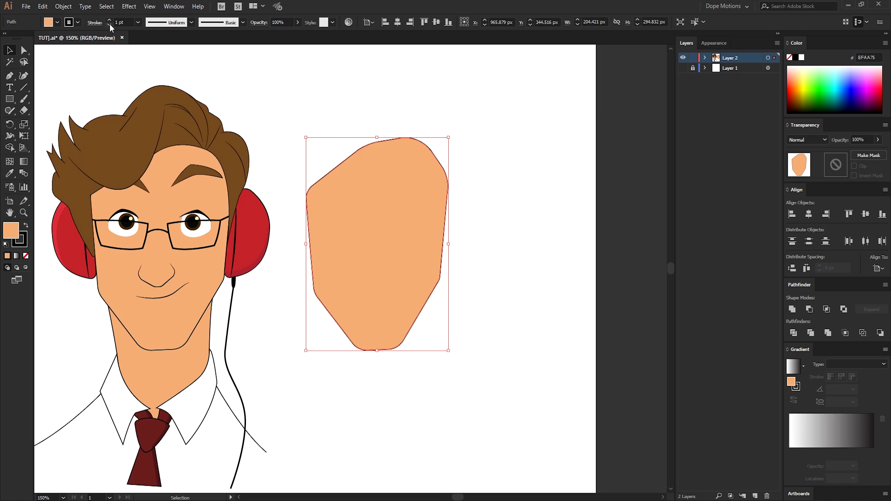
{"action": "left_click", "coordinate": [109, 24]}
{"action": "key", "text": "ctrl+shift+a"}
{"action": "left_click", "coordinate": [397, 264]}
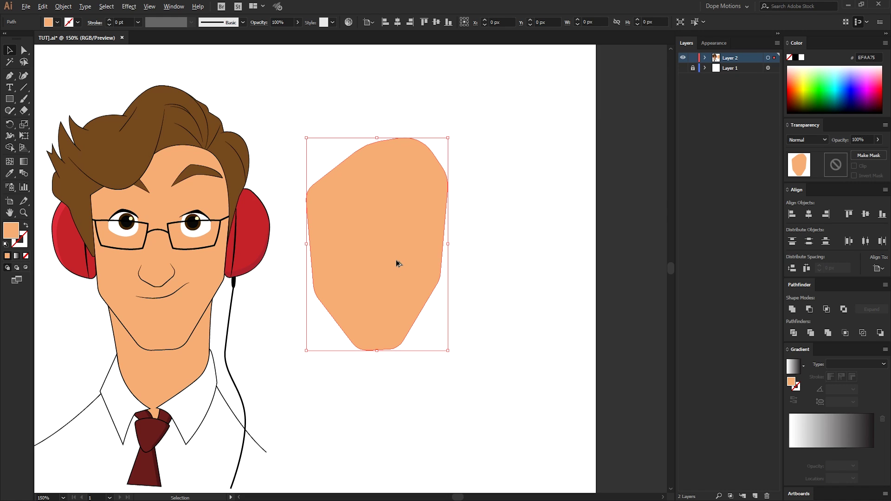
{"action": "left_click_drag", "start_coordinate": [395, 258], "coordinate": [393, 257]}
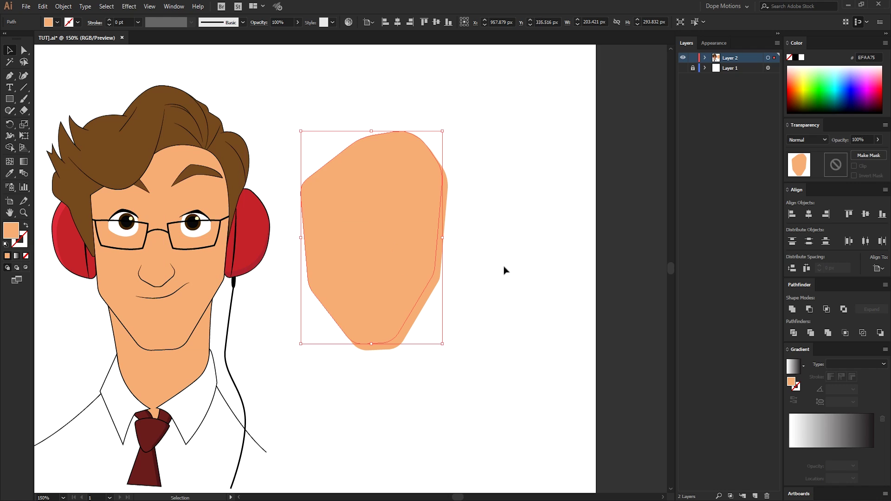
Step: Subtract the front face copy with Minus Front and fill the resulting crescent with D88D5B
{"action": "left_click", "coordinate": [503, 269]}
{"action": "left_click_drag", "start_coordinate": [460, 232], "coordinate": [418, 218]}
{"action": "left_click", "coordinate": [808, 309]}
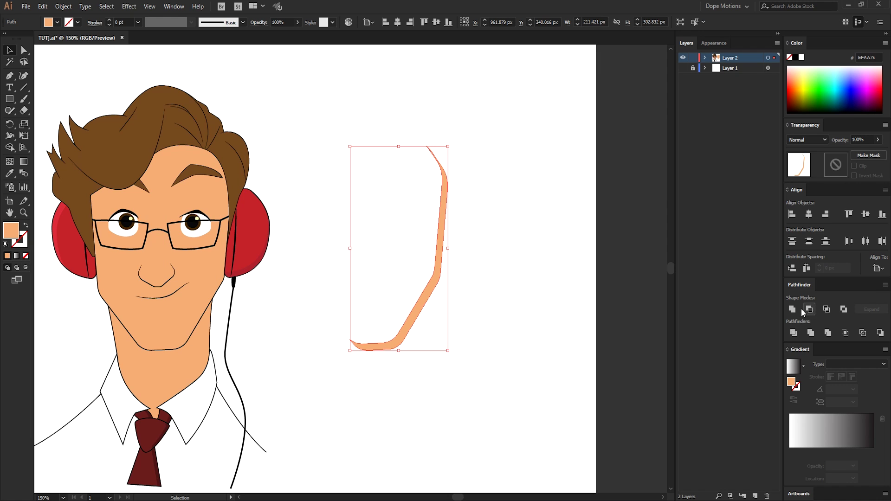
{"action": "double_click", "coordinate": [17, 232]}
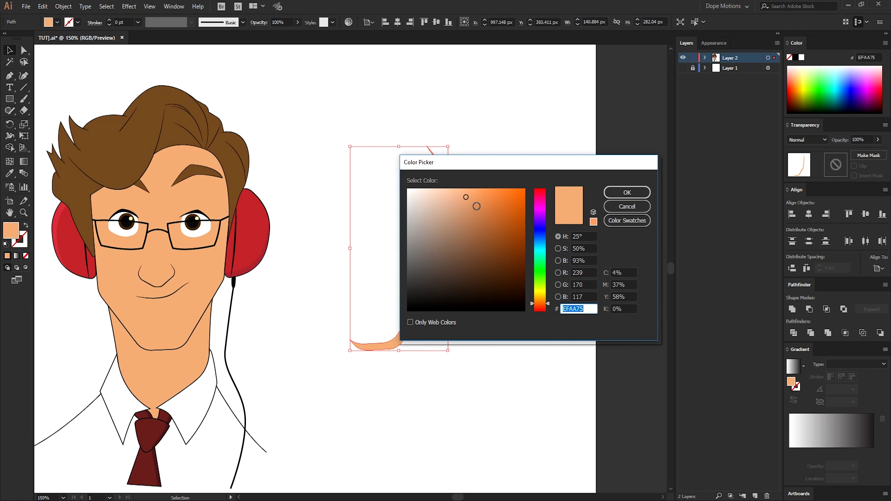
{"action": "type", "text": "D88D5B"}
{"action": "left_click", "coordinate": [627, 192]}
Step: Move the crescent onto the face's right cheek and chin and set its blending to Darken
{"action": "left_click_drag", "start_coordinate": [424, 292], "coordinate": [207, 277]}
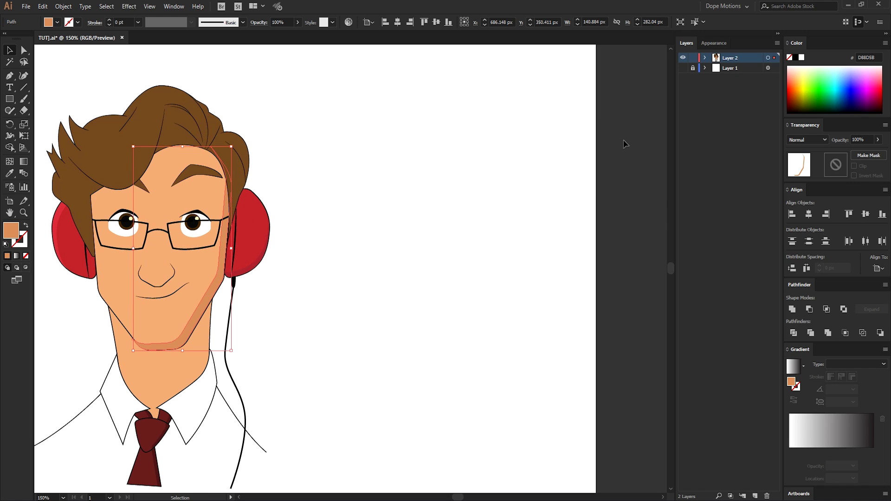
{"action": "left_click", "coordinate": [805, 141]}
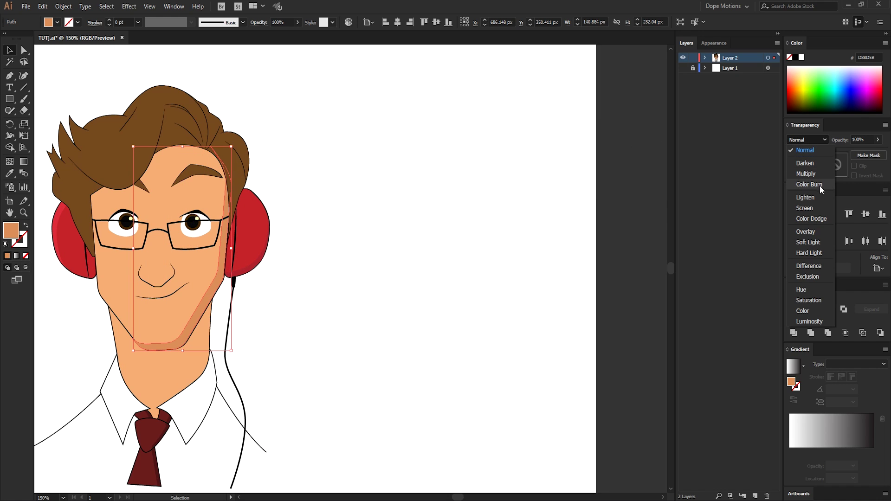
{"action": "left_click", "coordinate": [809, 163]}
{"action": "left_click", "coordinate": [219, 339]}
{"action": "scroll", "coordinate": [213, 334], "scroll_direction": "up", "scroll_amount": 5}
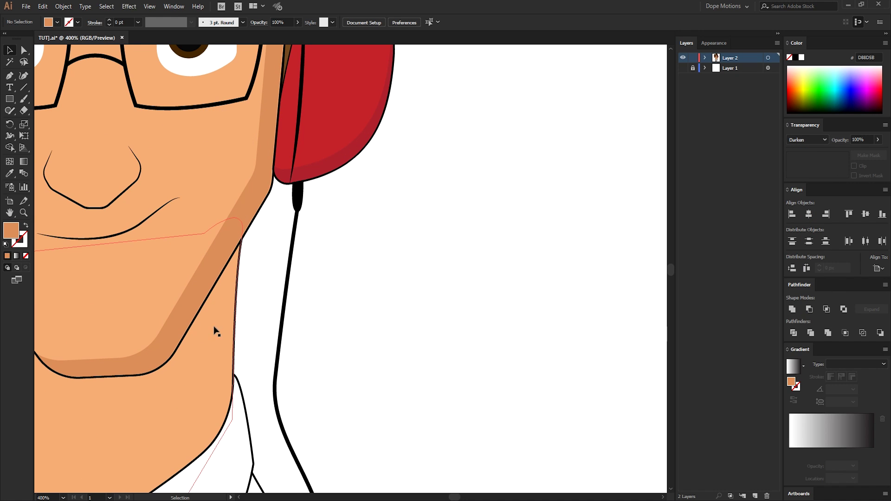
{"action": "scroll", "coordinate": [216, 332], "scroll_direction": "down", "scroll_amount": 5}
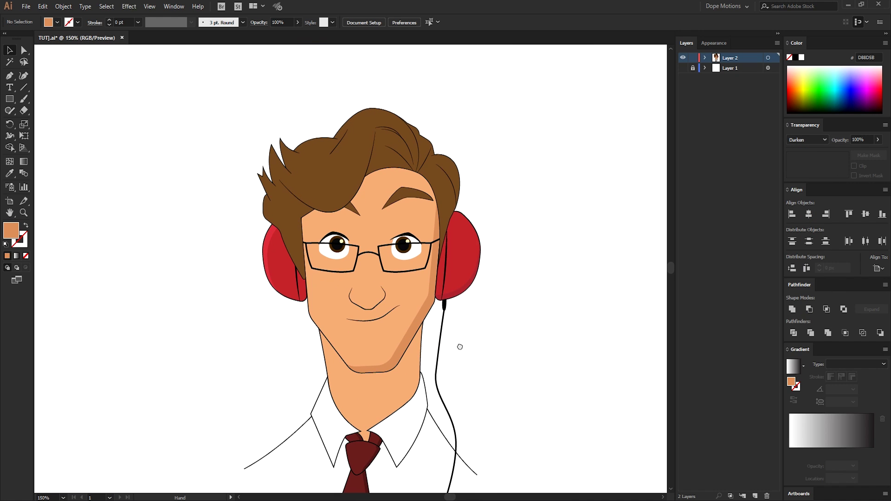
{"action": "left_click_drag", "start_coordinate": [460, 346], "coordinate": [453, 349]}
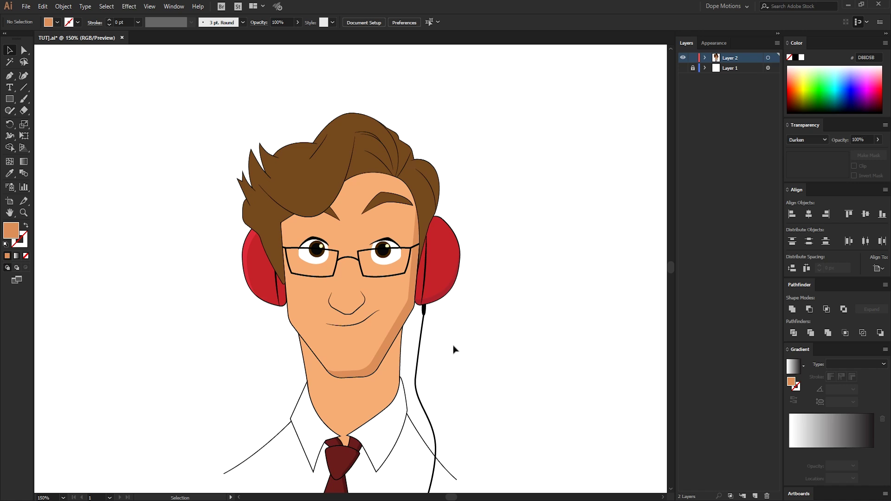